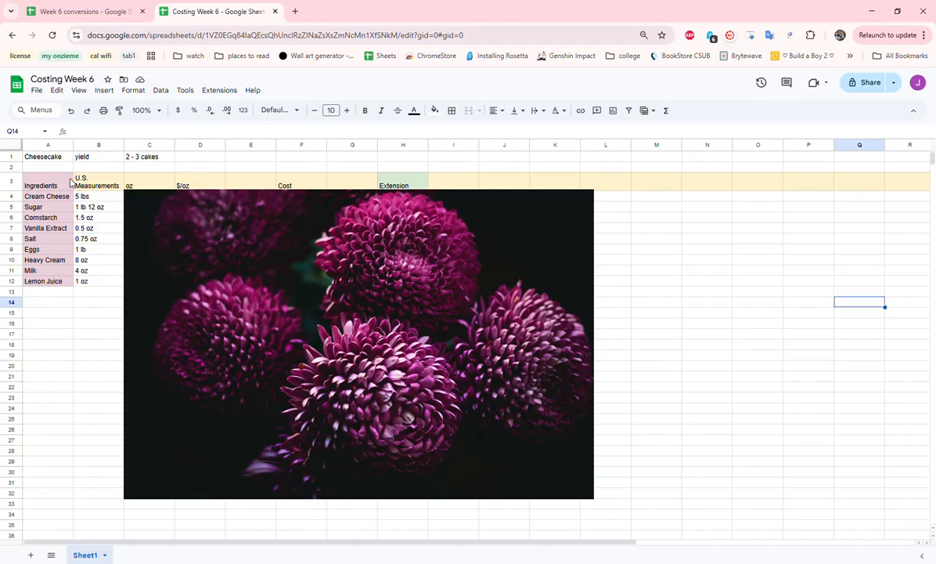
Review the ingredient names in A3:A12 and their U.S. measurements in B4:B12
{"action": "left_click_drag", "start_coordinate": [47, 181], "coordinate": [52, 280]}
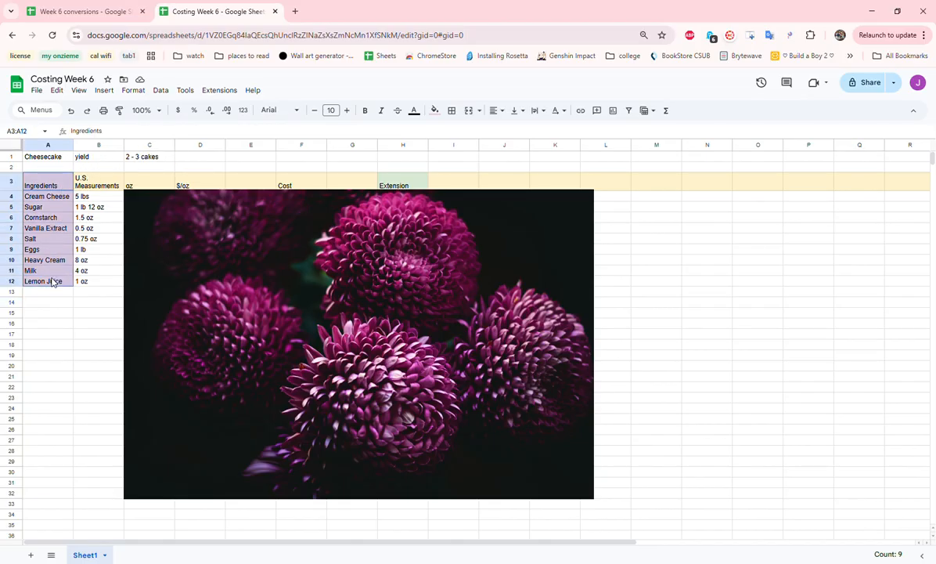
{"action": "left_click", "coordinate": [57, 196]}
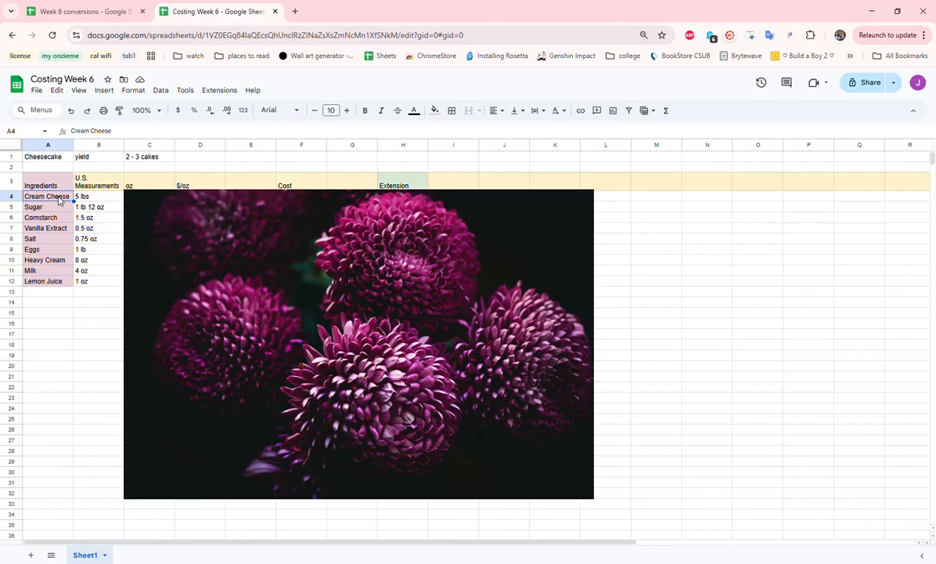
{"action": "left_click", "coordinate": [59, 208]}
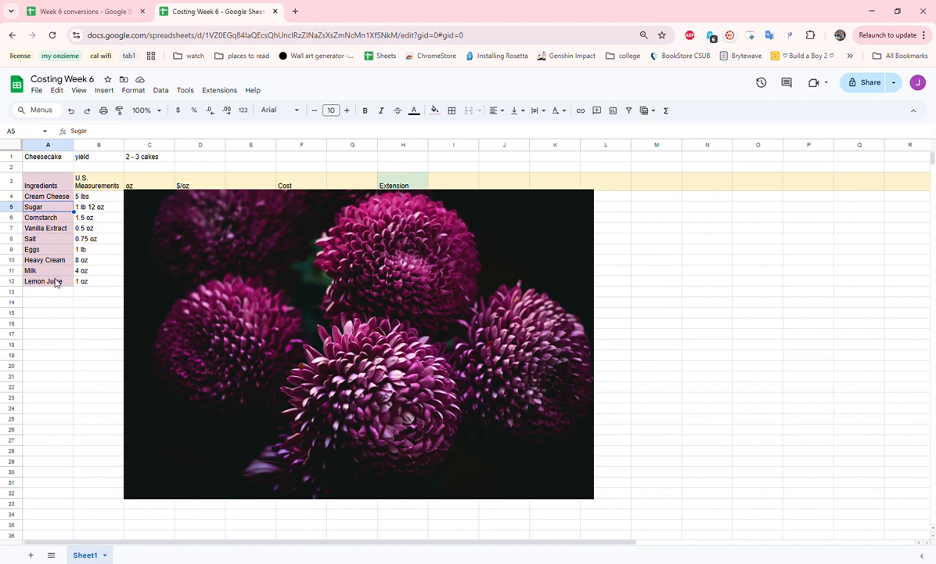
{"action": "left_click", "coordinate": [104, 197]}
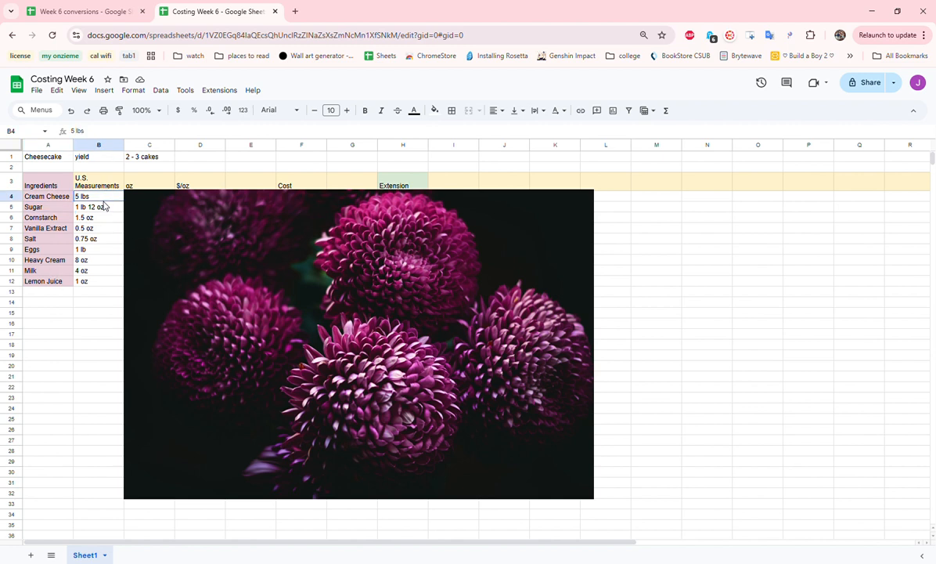
{"action": "left_click_drag", "start_coordinate": [104, 202], "coordinate": [94, 279]}
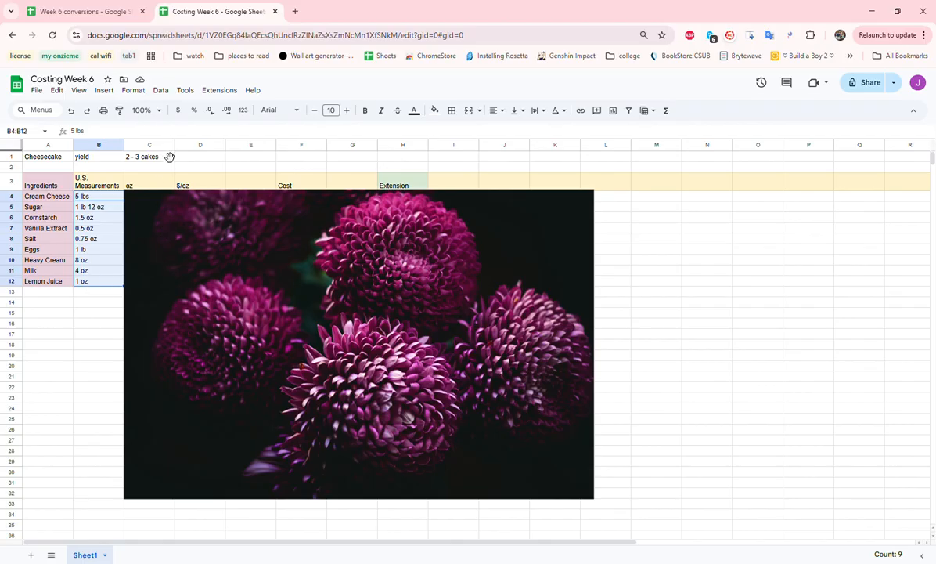
Move the flower image off the oz column and check the ounce amounts for Cream Cheese and Sugar
{"action": "left_click", "coordinate": [170, 221]}
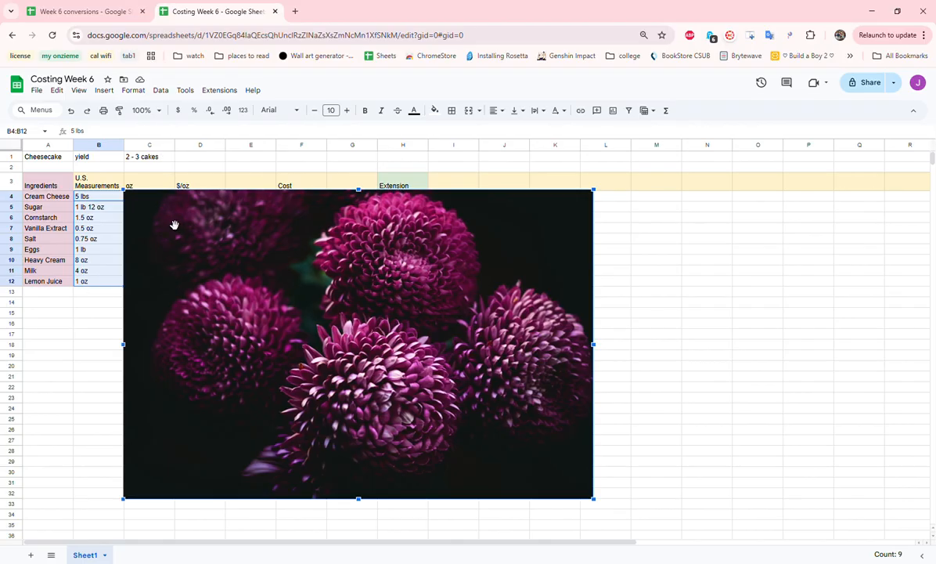
{"action": "left_click_drag", "start_coordinate": [165, 250], "coordinate": [228, 253]}
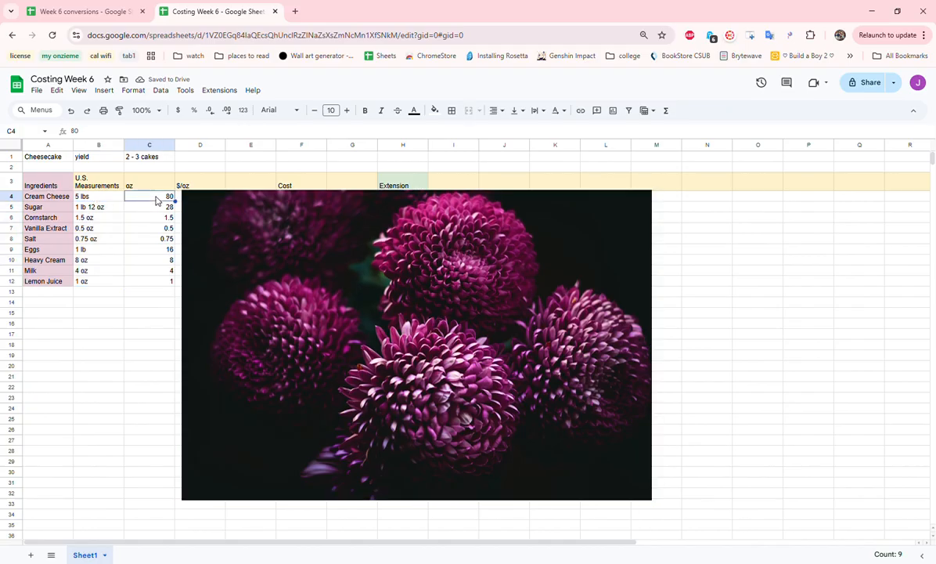
{"action": "left_click", "coordinate": [145, 197]}
{"action": "left_click", "coordinate": [162, 211]}
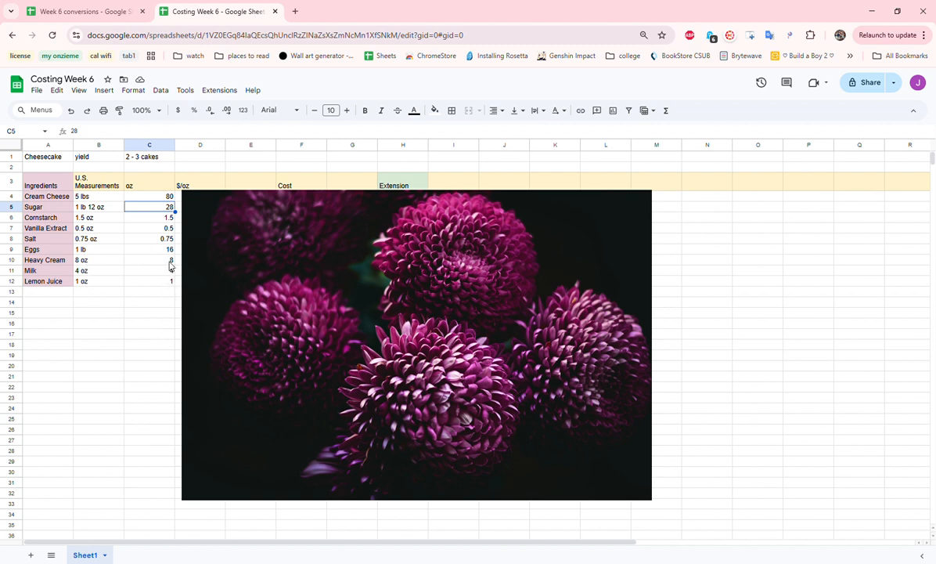
Move the flower image off the $/oz column and select the prices in D4:D12
{"action": "left_click", "coordinate": [246, 283]}
{"action": "left_click_drag", "start_coordinate": [244, 287], "coordinate": [296, 300]}
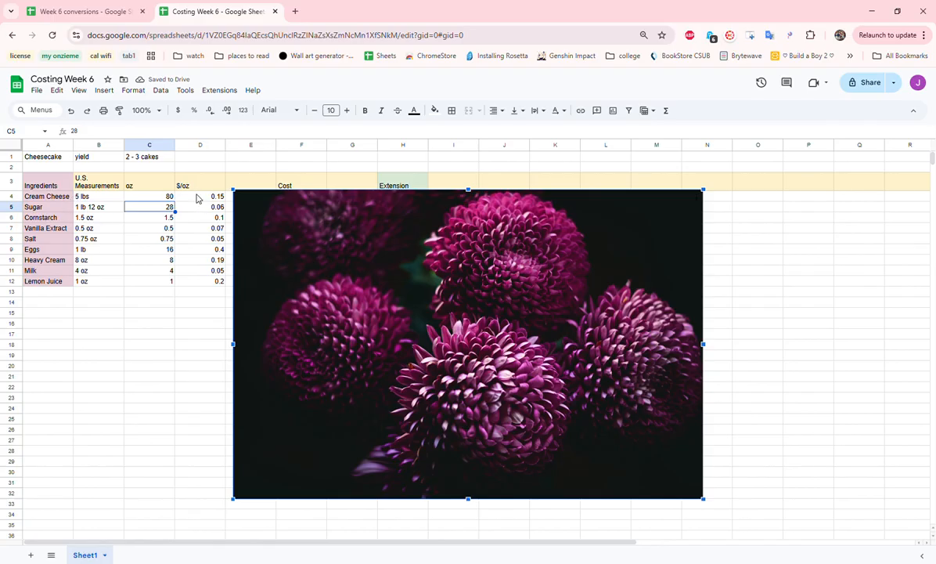
{"action": "left_click_drag", "start_coordinate": [197, 197], "coordinate": [190, 289]}
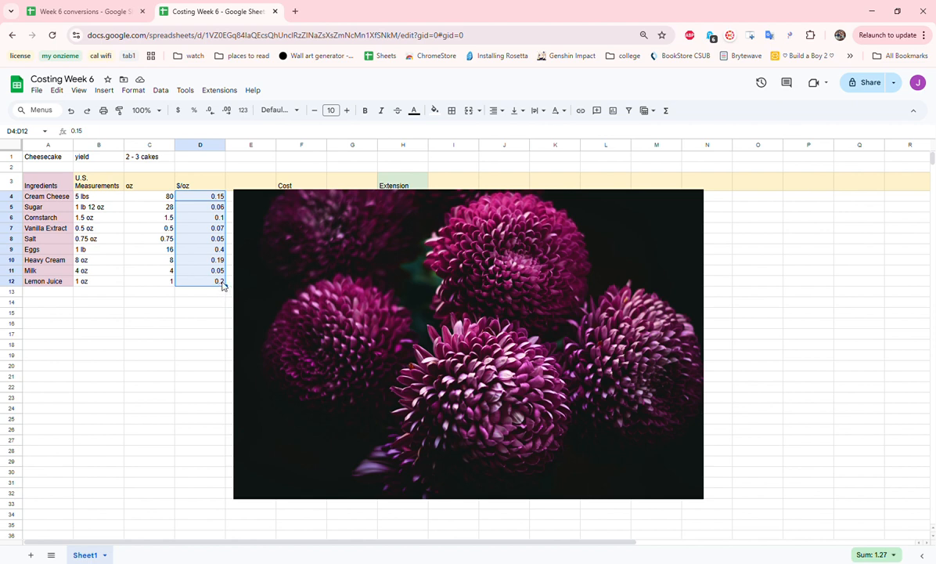
Shift the flower image past column E and the Cost column so that the cost values are uncovered
{"action": "left_click_drag", "start_coordinate": [279, 254], "coordinate": [326, 256]}
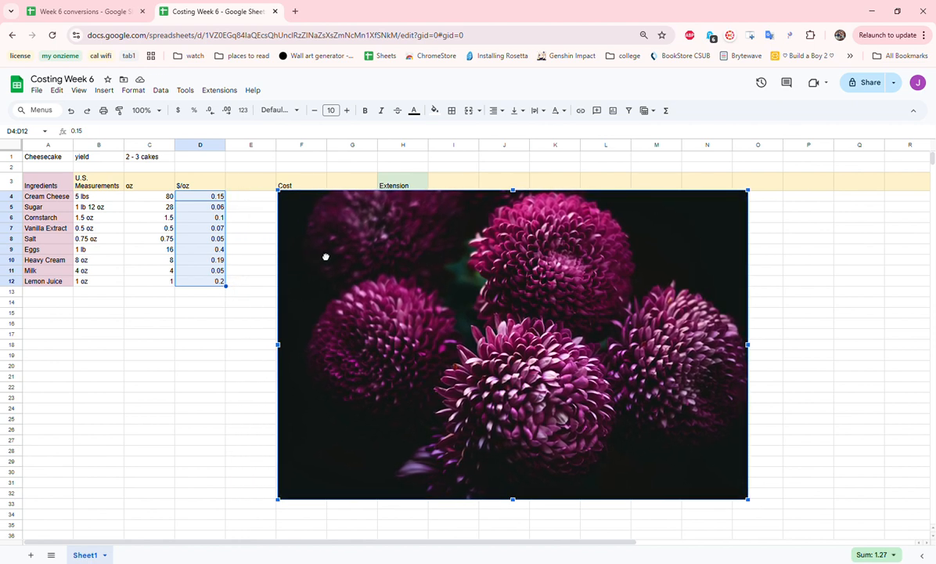
{"action": "left_click", "coordinate": [269, 249]}
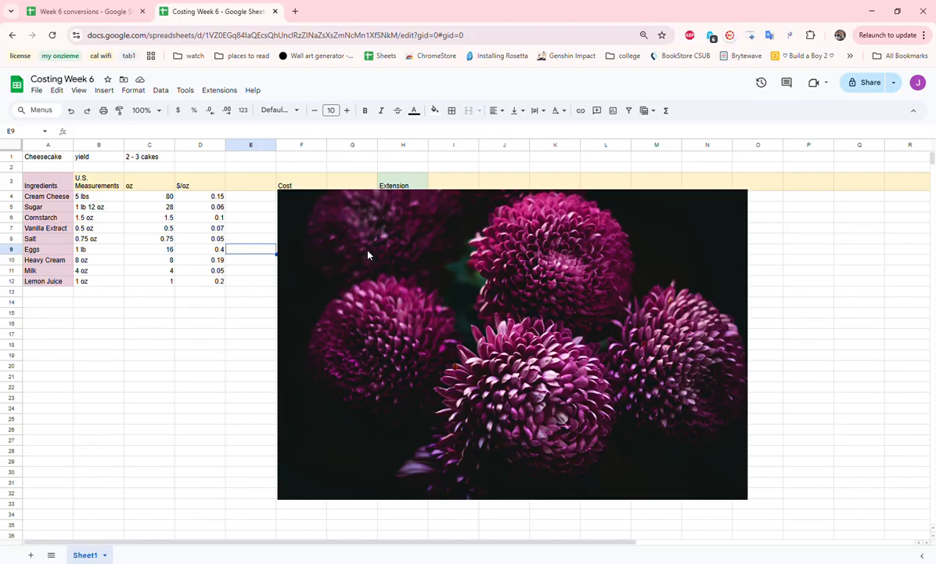
{"action": "left_click_drag", "start_coordinate": [359, 258], "coordinate": [408, 266]}
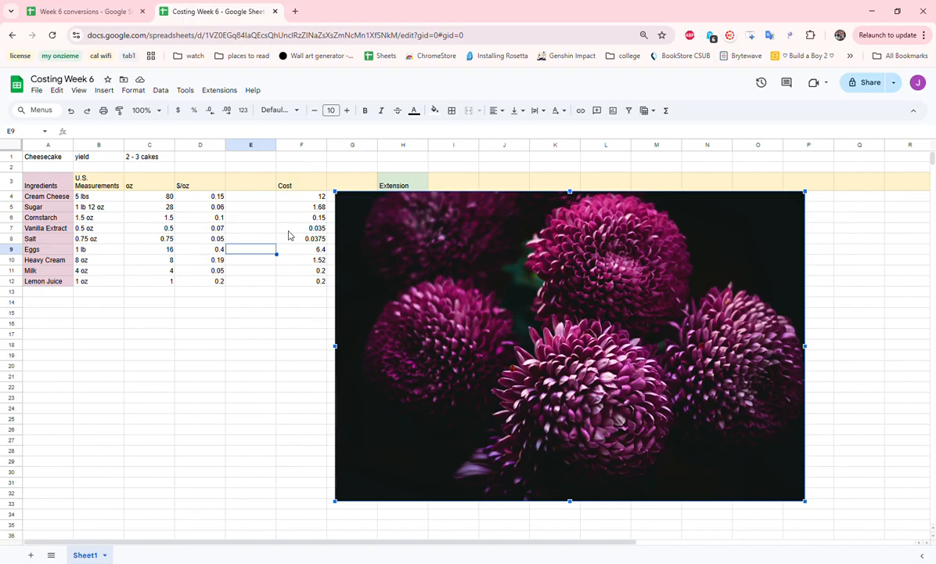
Examine the Cost formulas for Vanilla Extract, Salt and Eggs, and the remaining costs down to Lemon Juice
{"action": "left_click_drag", "start_coordinate": [317, 227], "coordinate": [320, 239]}
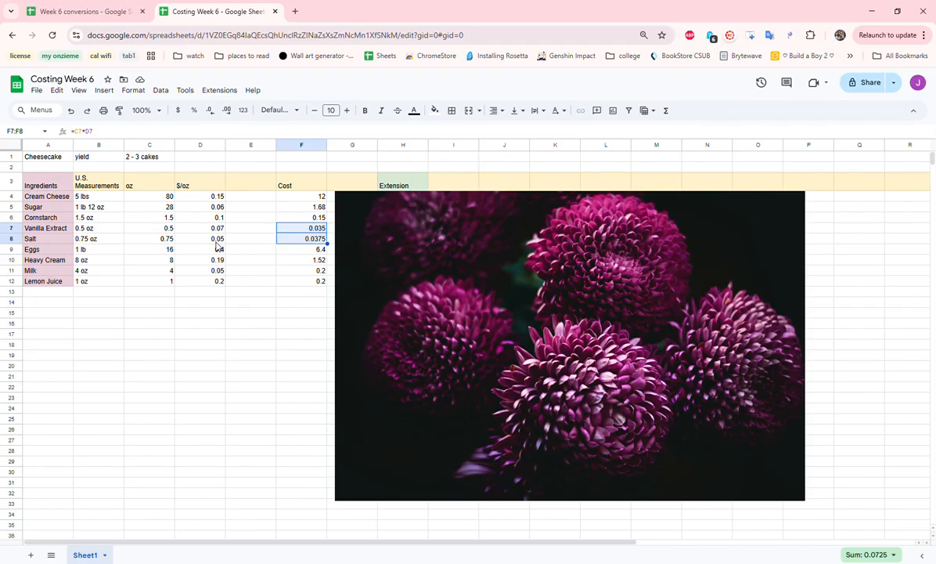
{"action": "left_click", "coordinate": [309, 250]}
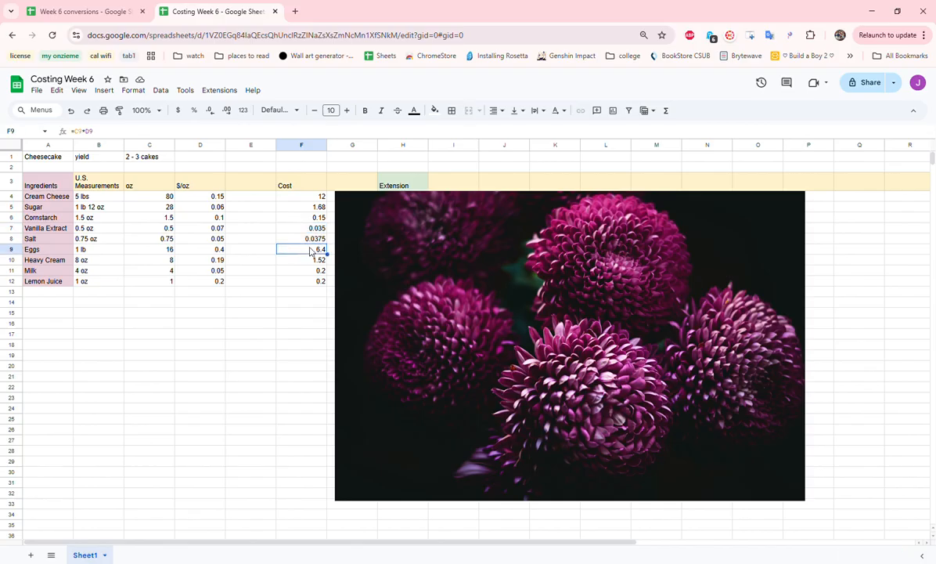
{"action": "left_click_drag", "start_coordinate": [310, 249], "coordinate": [305, 287]}
{"action": "double_click", "coordinate": [305, 281]}
{"action": "left_click", "coordinate": [317, 314]}
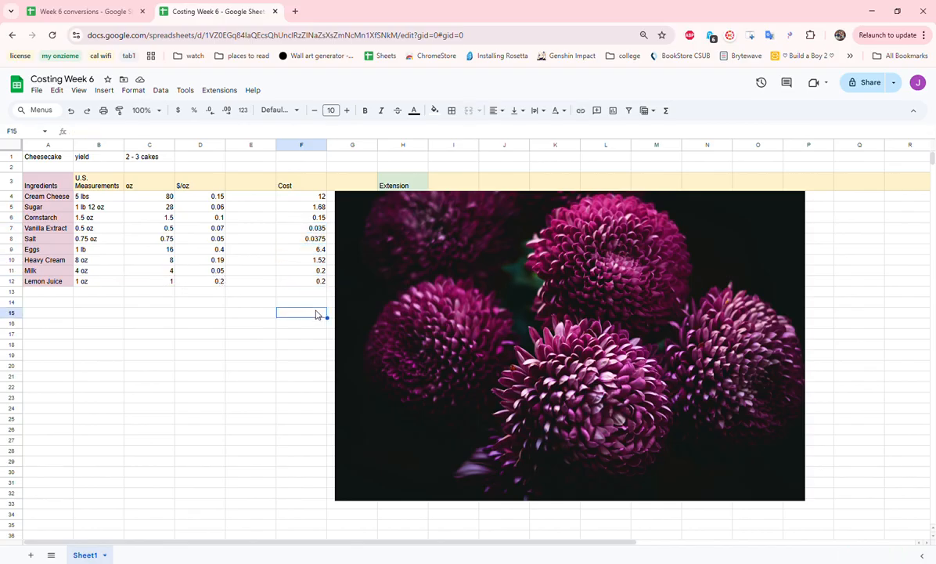
Move the flower image below the ingredient table to uncover the Extension column, and select the costs in F4:F12
{"action": "left_click", "coordinate": [397, 262]}
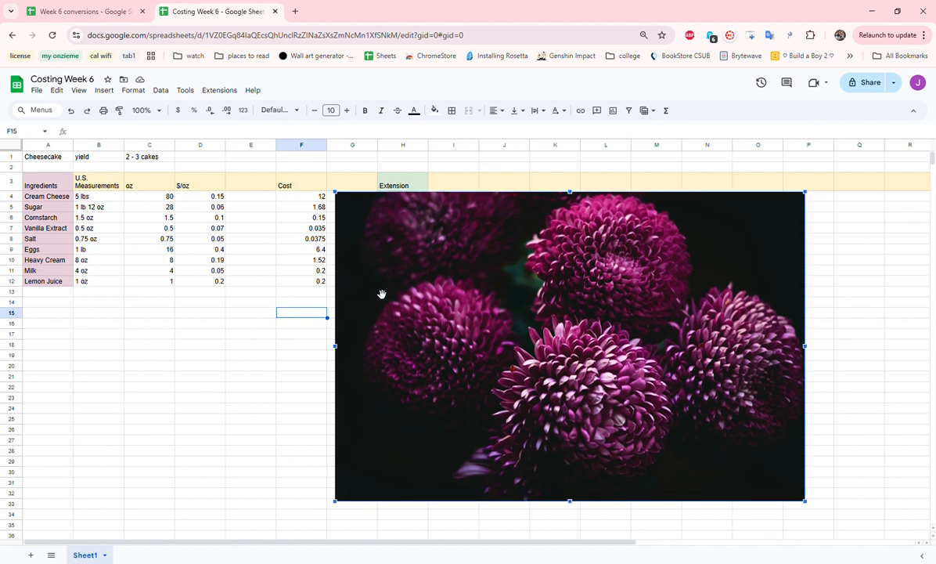
{"action": "left_click_drag", "start_coordinate": [376, 310], "coordinate": [386, 419]}
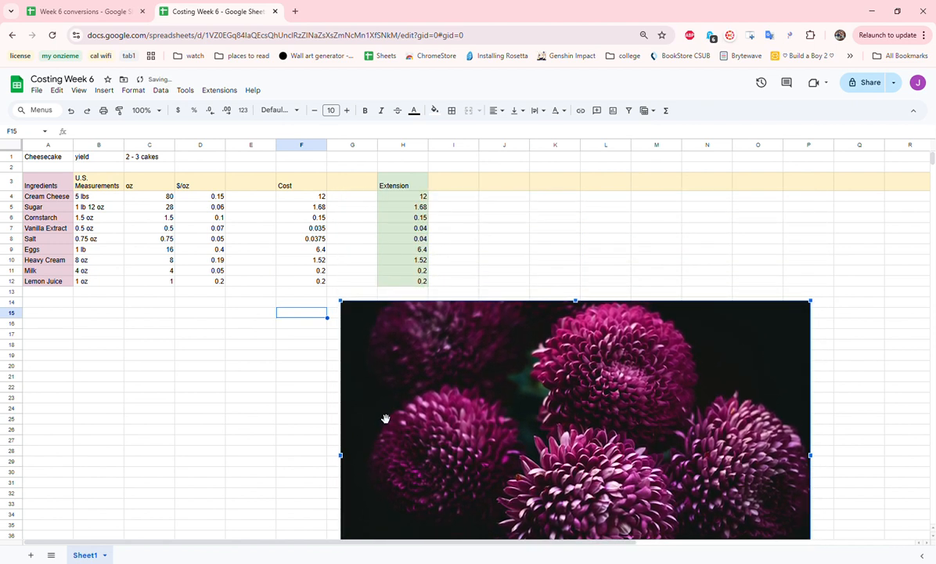
{"action": "left_click", "coordinate": [316, 198]}
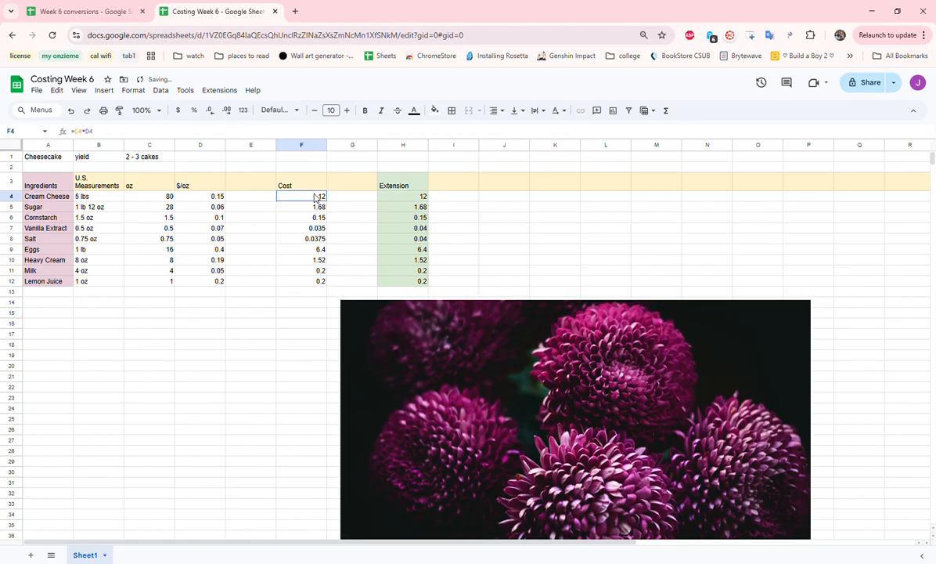
{"action": "left_click_drag", "start_coordinate": [316, 197], "coordinate": [317, 283]}
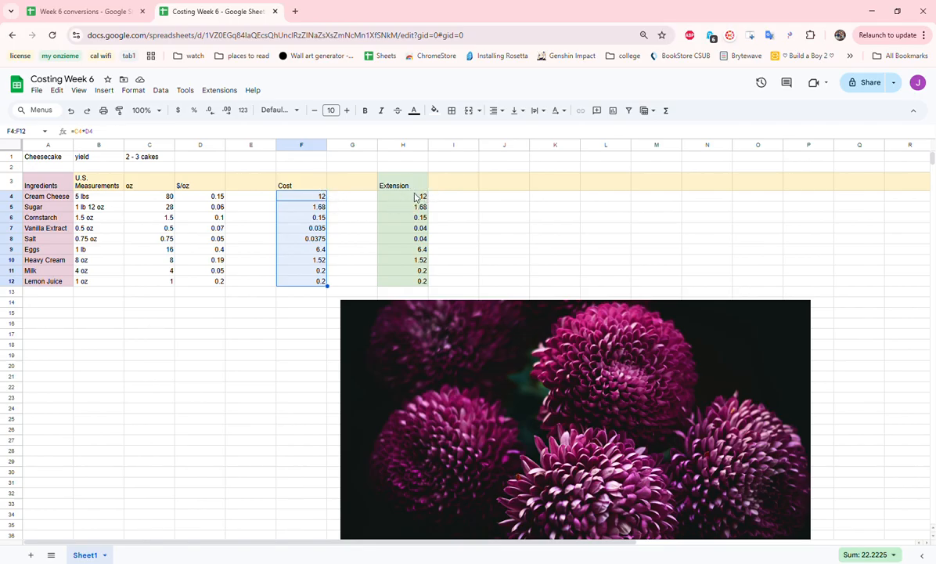
Compare the Cost values with the rounded Extension values for the ingredients, and review the Extension range H4:H12
{"action": "left_click", "coordinate": [317, 206]}
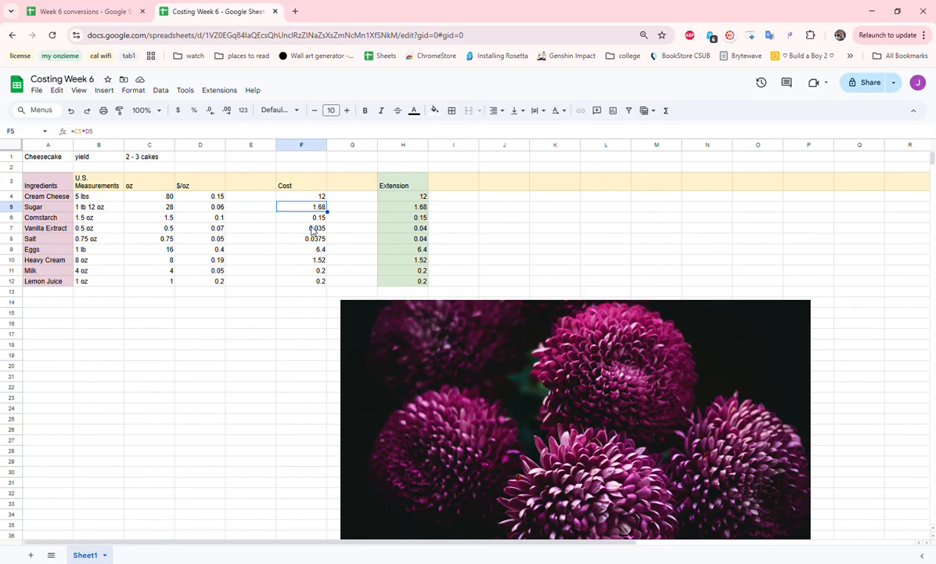
{"action": "left_click_drag", "start_coordinate": [313, 231], "coordinate": [391, 234]}
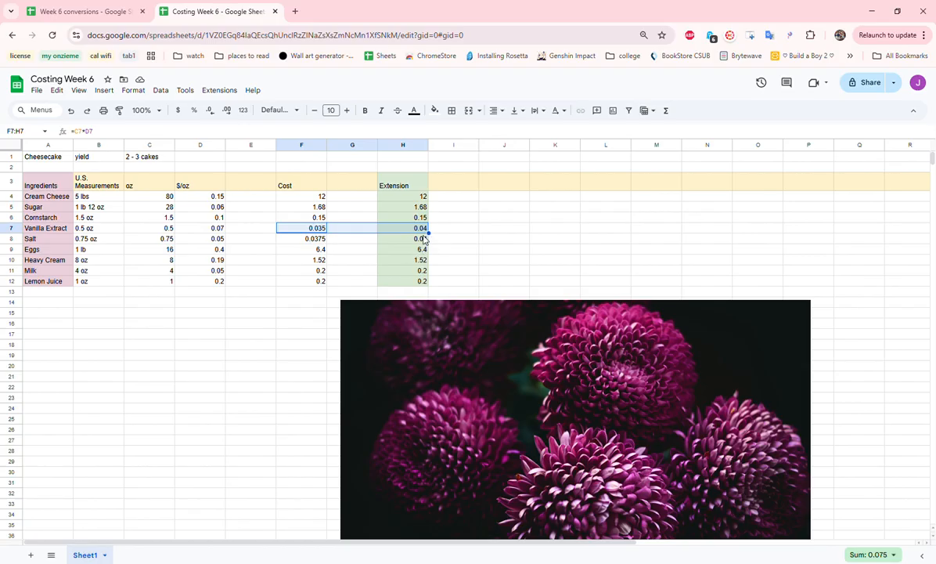
{"action": "left_click_drag", "start_coordinate": [321, 243], "coordinate": [414, 242]}
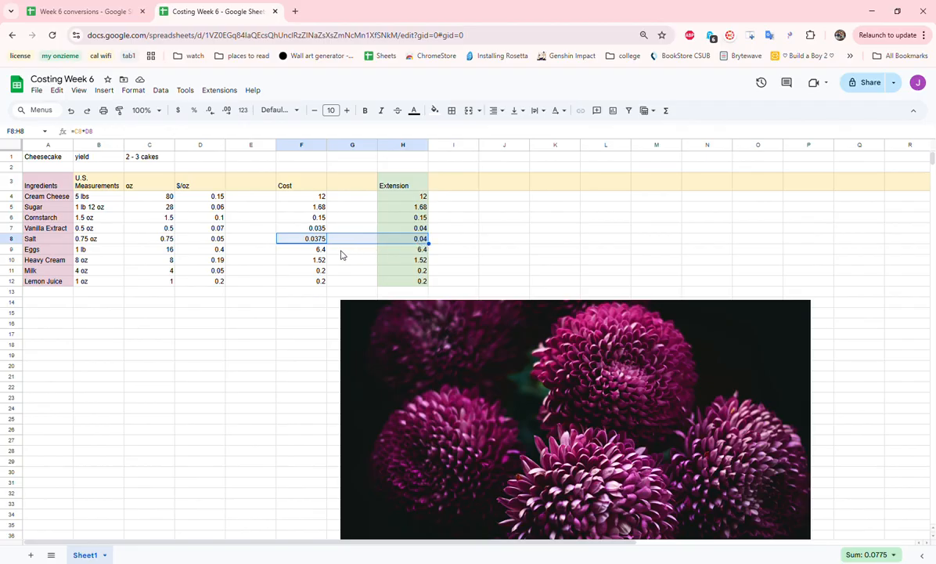
{"action": "left_click_drag", "start_coordinate": [310, 249], "coordinate": [425, 290]}
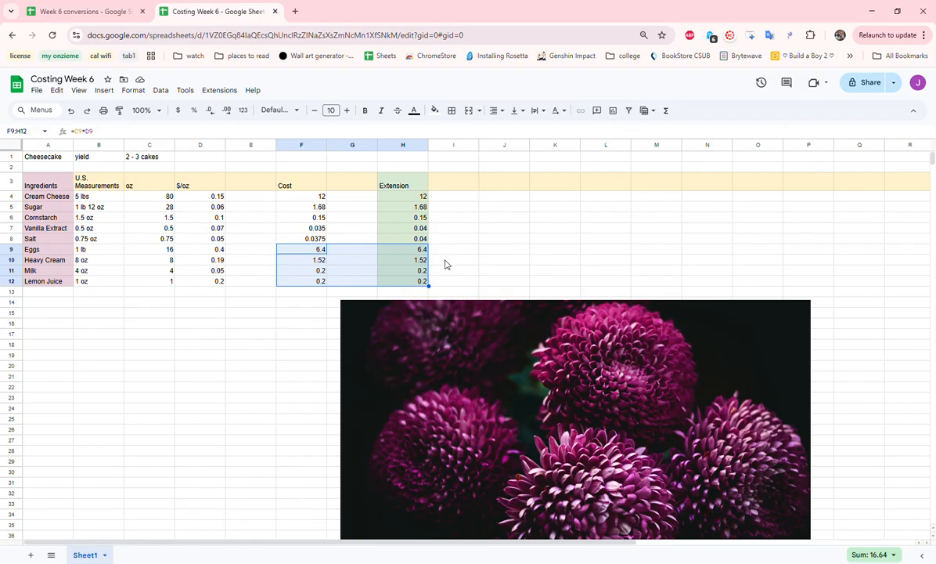
{"action": "left_click", "coordinate": [447, 206]}
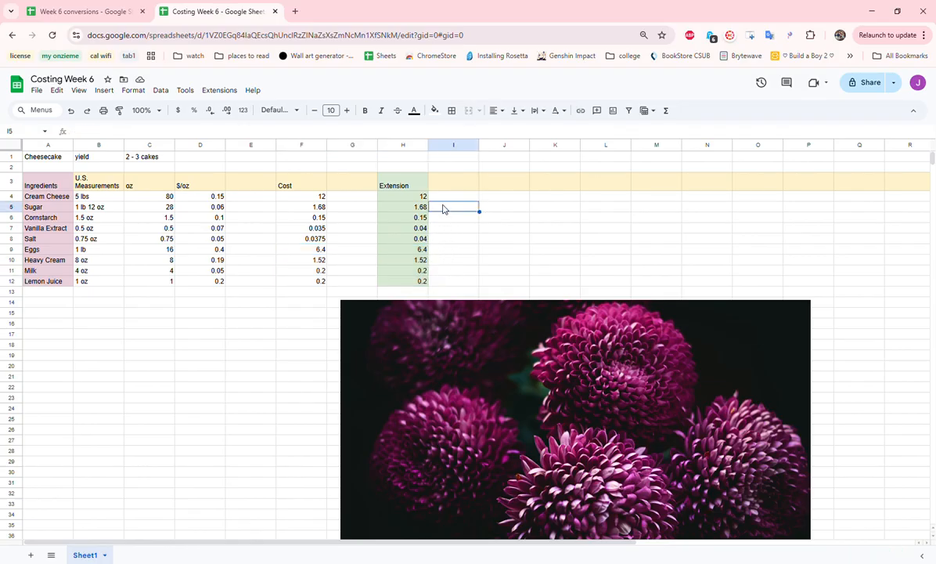
{"action": "left_click_drag", "start_coordinate": [404, 197], "coordinate": [411, 285]}
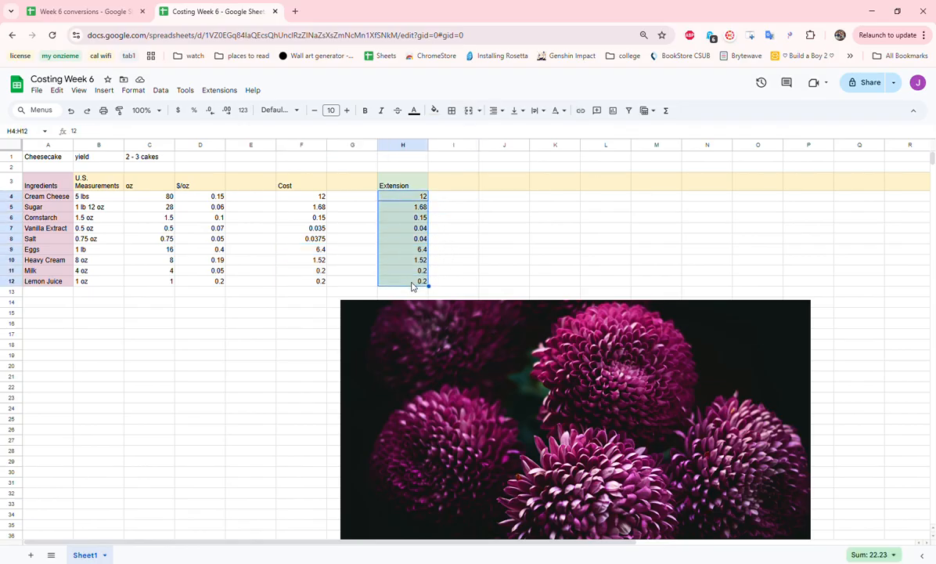
{"action": "left_click", "coordinate": [513, 271]}
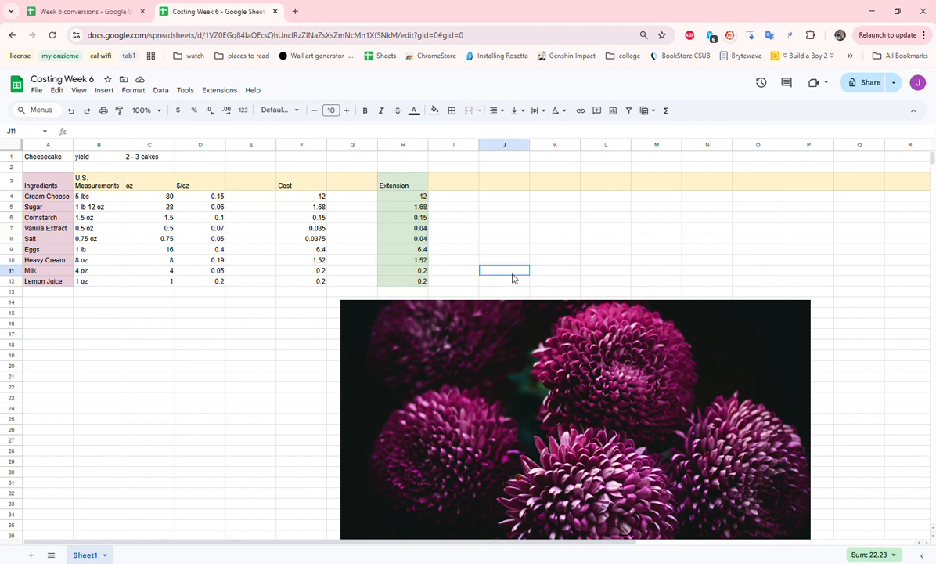
Move the flower image below row 16 to uncover the Total Cost cells, and inspect the formula in H16
{"action": "left_click", "coordinate": [458, 333]}
{"action": "left_click_drag", "start_coordinate": [458, 337], "coordinate": [431, 365]}
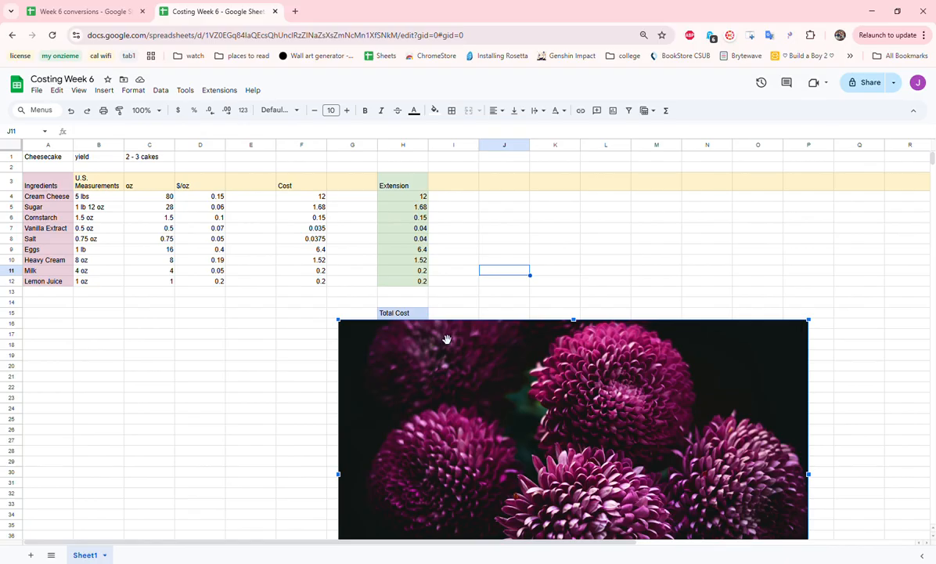
{"action": "left_click_drag", "start_coordinate": [447, 339], "coordinate": [444, 356]}
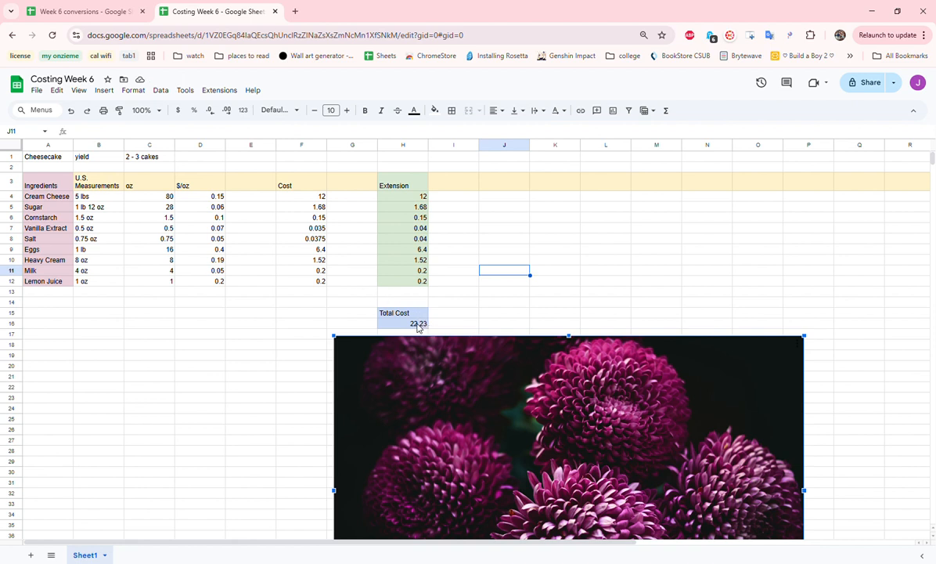
{"action": "left_click", "coordinate": [417, 326]}
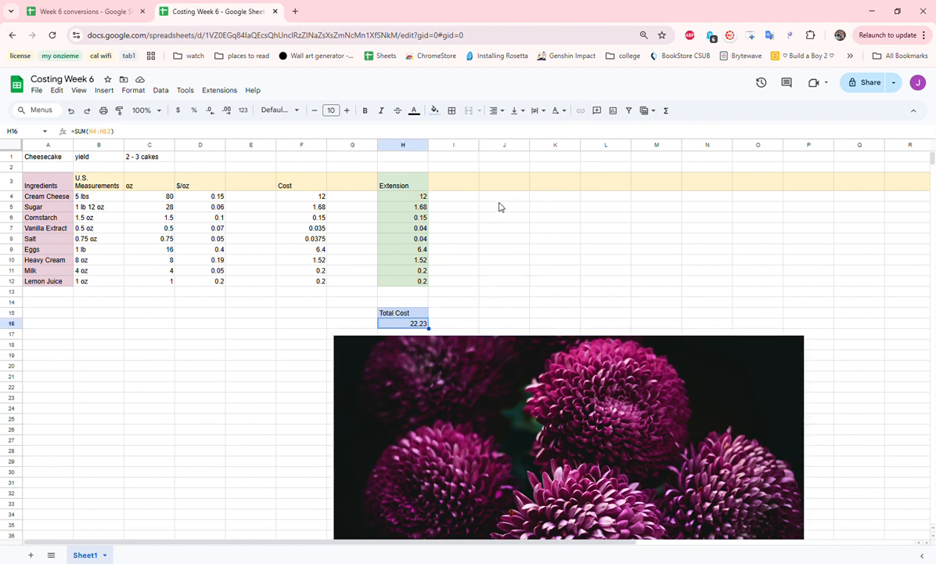
Enter the label "Cost per Item" in cell J11
{"action": "left_click", "coordinate": [498, 271]}
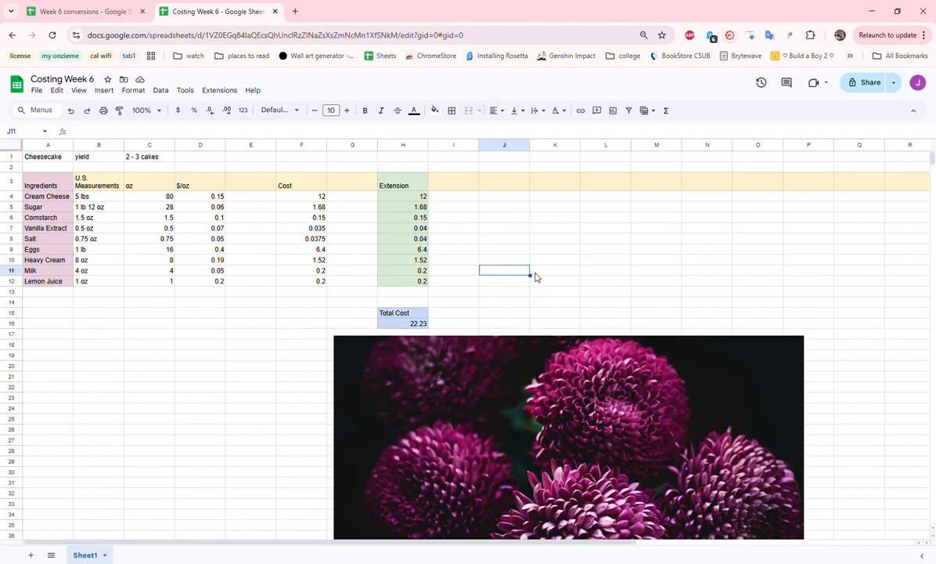
{"action": "type", "text": "Cost per Item"}
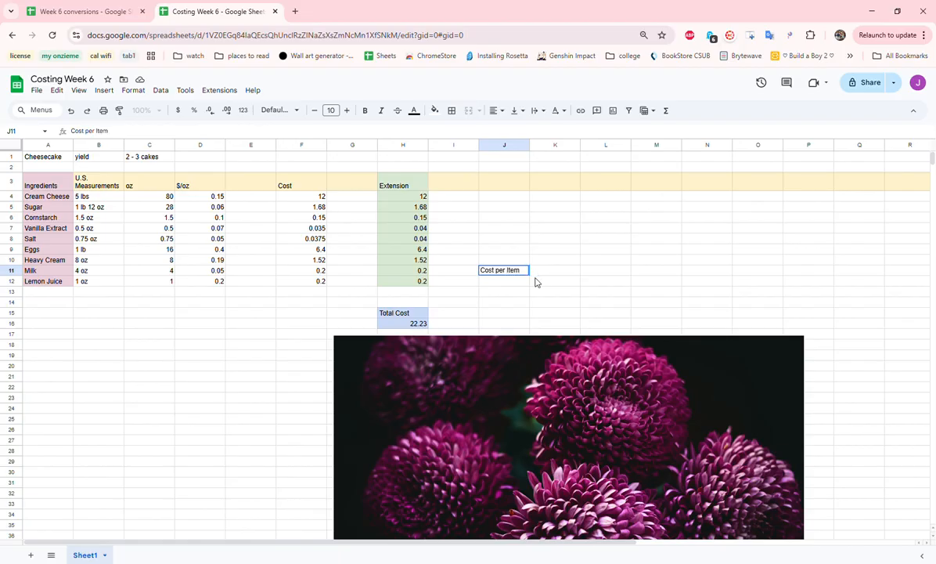
{"action": "left_click", "coordinate": [535, 280]}
Fill the Cost per Item label and the cell below it, J11:J12, with pale yellow
{"action": "left_click", "coordinate": [510, 273]}
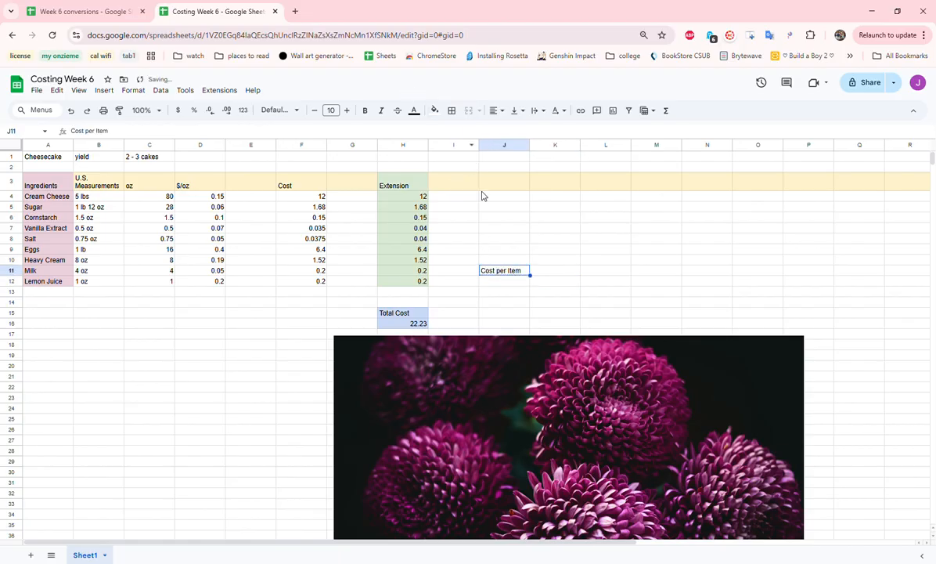
{"action": "left_click_drag", "start_coordinate": [505, 272], "coordinate": [507, 284]}
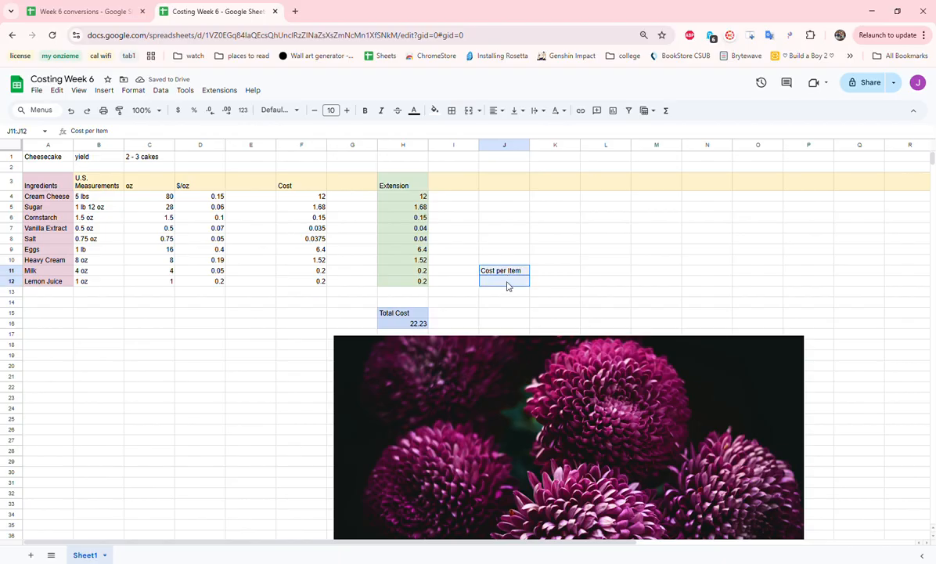
{"action": "left_click", "coordinate": [435, 111]}
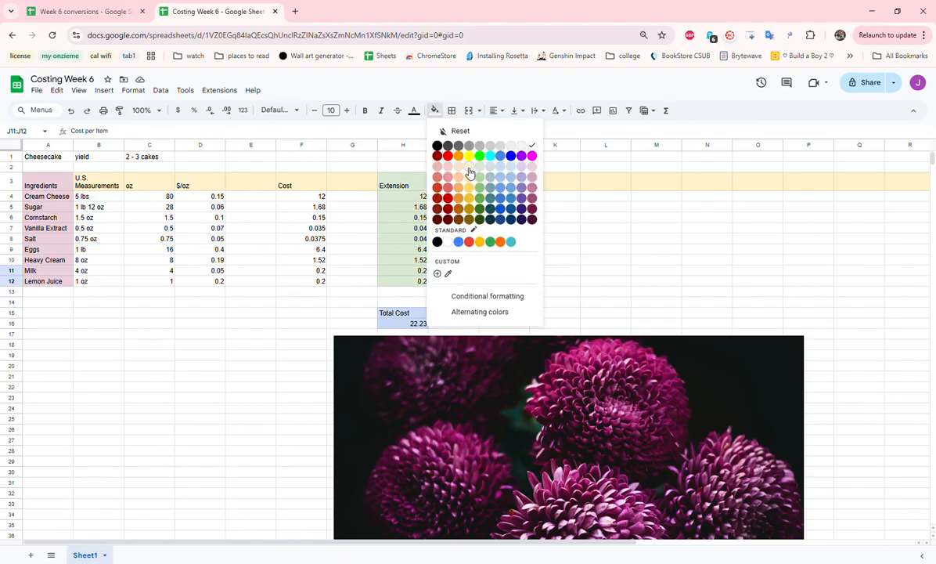
{"action": "left_click", "coordinate": [469, 172]}
{"action": "left_click", "coordinate": [526, 292]}
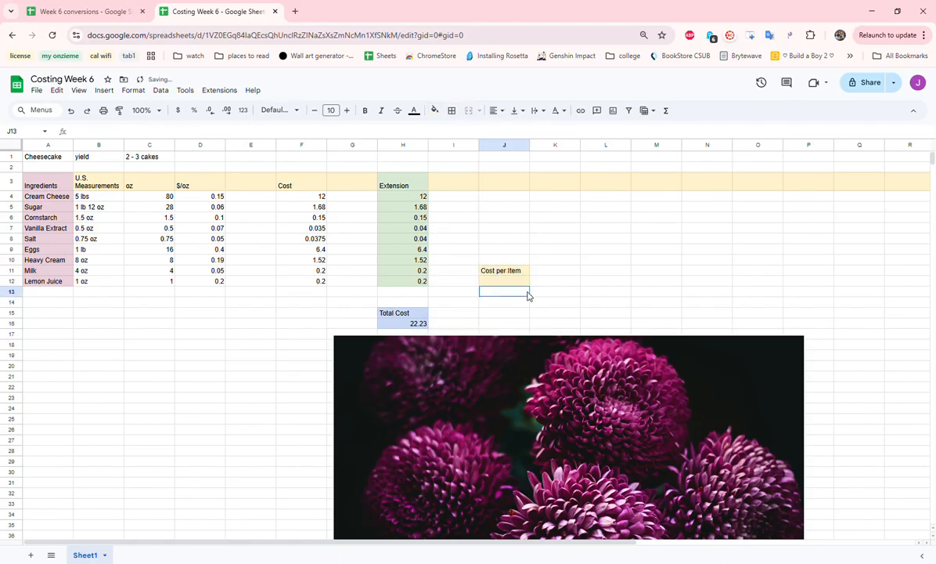
Enter a formula in J12 that divides the total cost 22.23 by 2 cakes
{"action": "key", "text": "Up"}
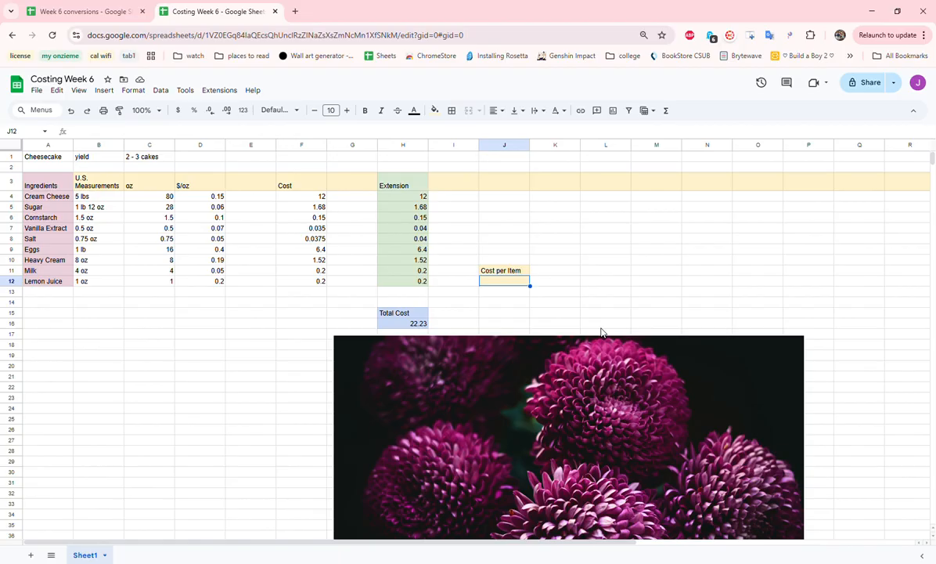
{"action": "type", "text": "22"}
{"action": "key", "text": "BackSpace"}
{"action": "key", "text": "BackSpace"}
{"action": "type", "text": "+22."}
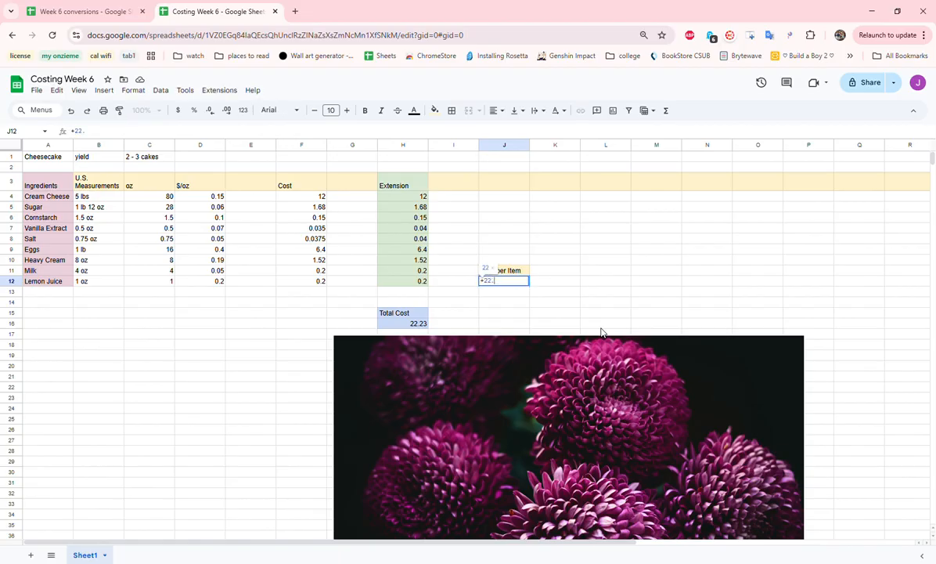
{"action": "type", "text": "23"}
{"action": "type", "text": "/2"}
{"action": "key", "text": "Return"}
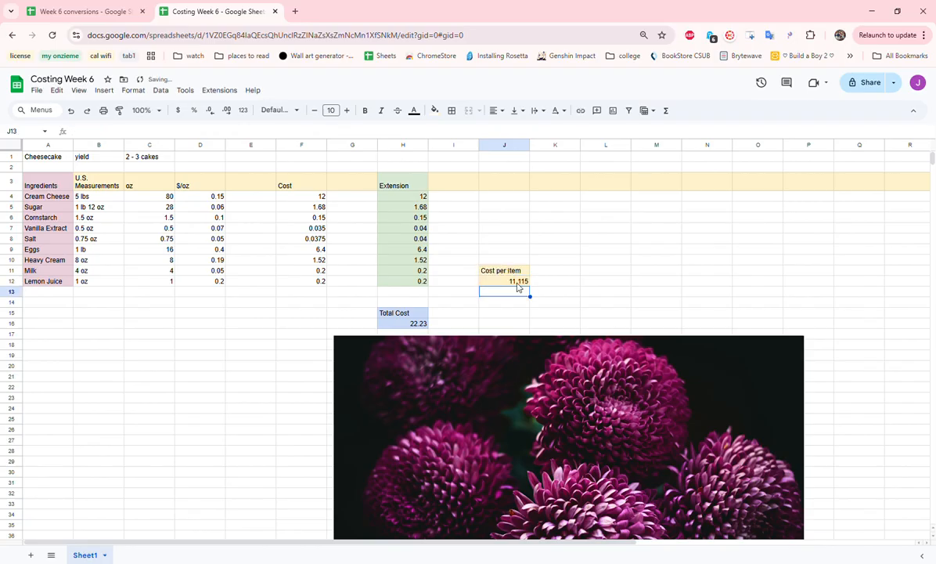
Enter a formula in K12 that divides the total cost 22.23 by 3 cakes
{"action": "left_click", "coordinate": [527, 279]}
{"action": "left_click", "coordinate": [552, 285]}
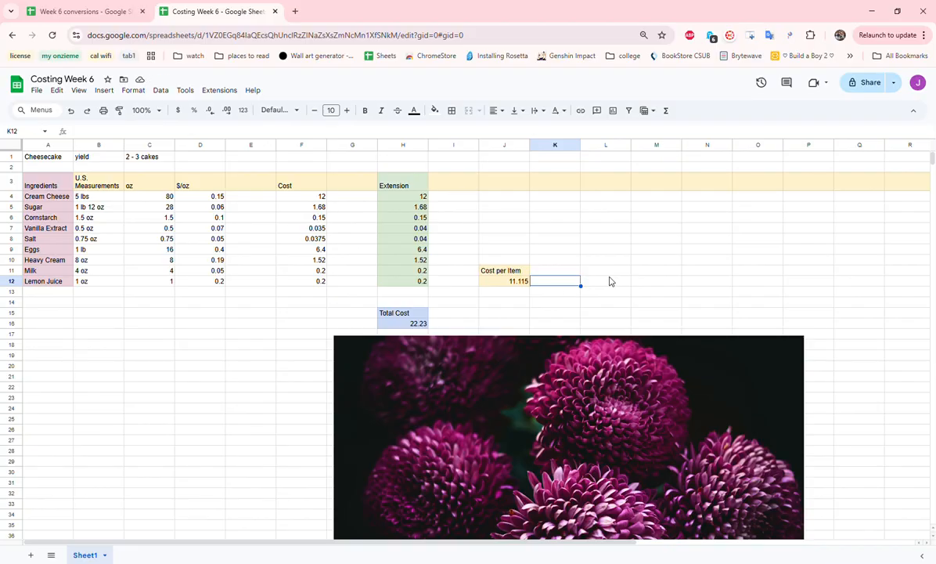
{"action": "type", "text": "22.23"}
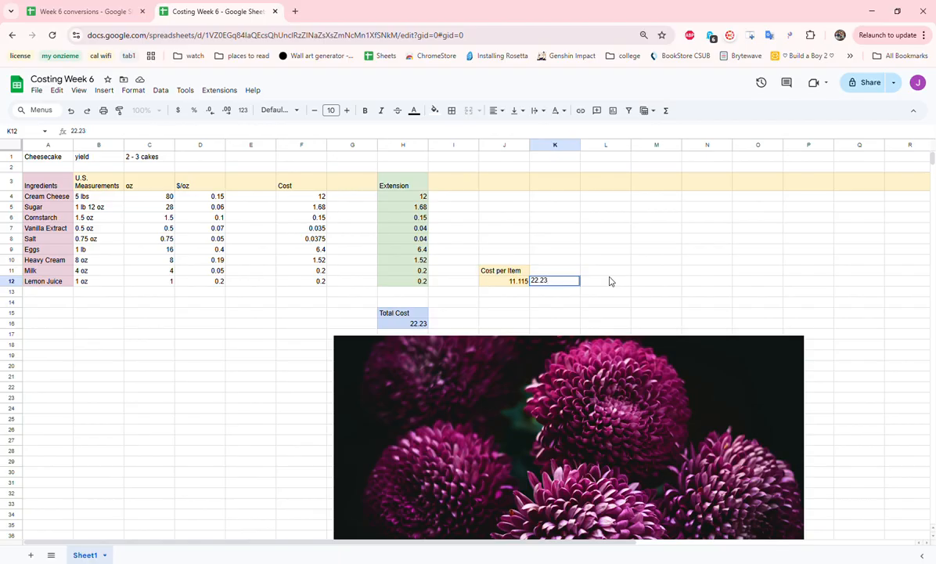
{"action": "type", "text": "=22.23/3"}
{"action": "key", "text": "Return"}
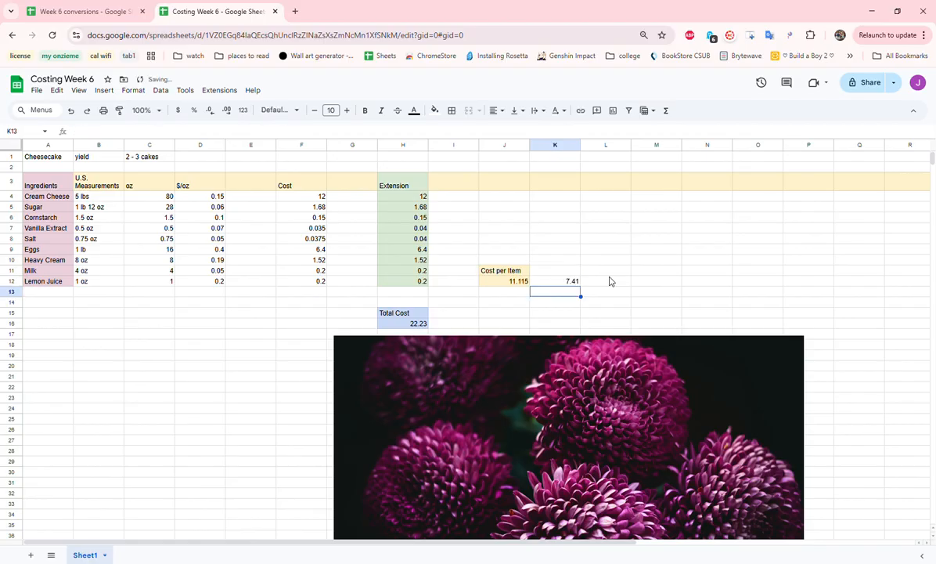
{"action": "left_click", "coordinate": [577, 302]}
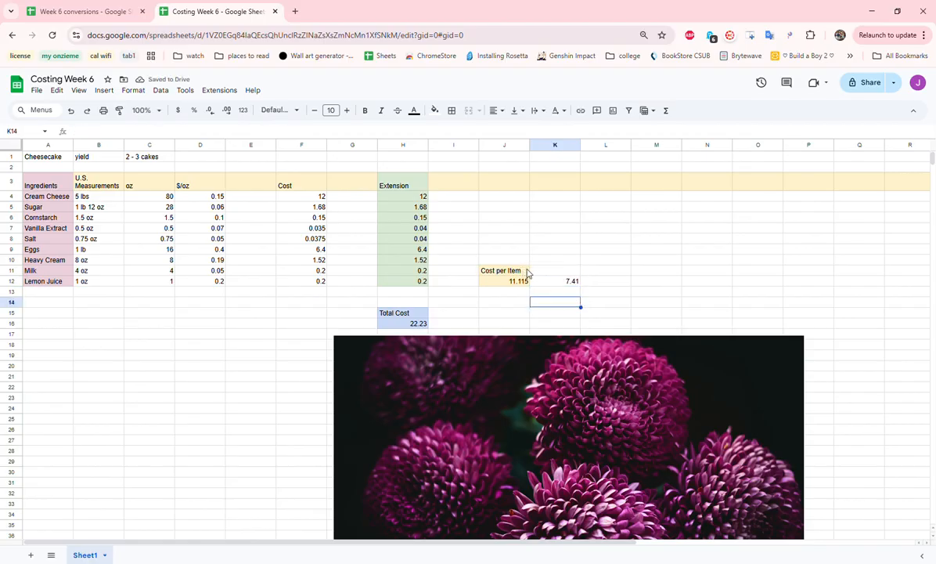
Extend the pale yellow fill over the whole Cost per Item block J11:K12
{"action": "left_click_drag", "start_coordinate": [527, 272], "coordinate": [560, 287]}
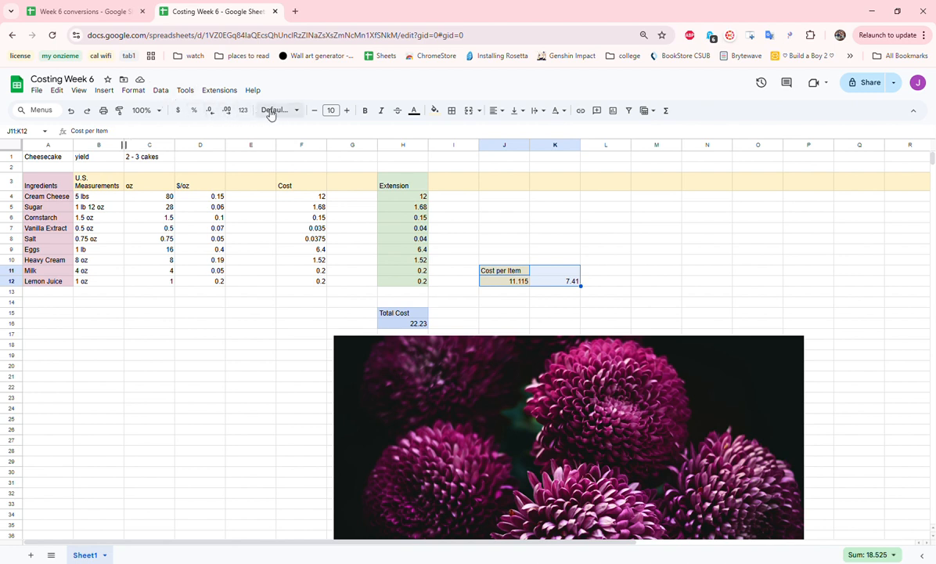
{"action": "left_click", "coordinate": [434, 110]}
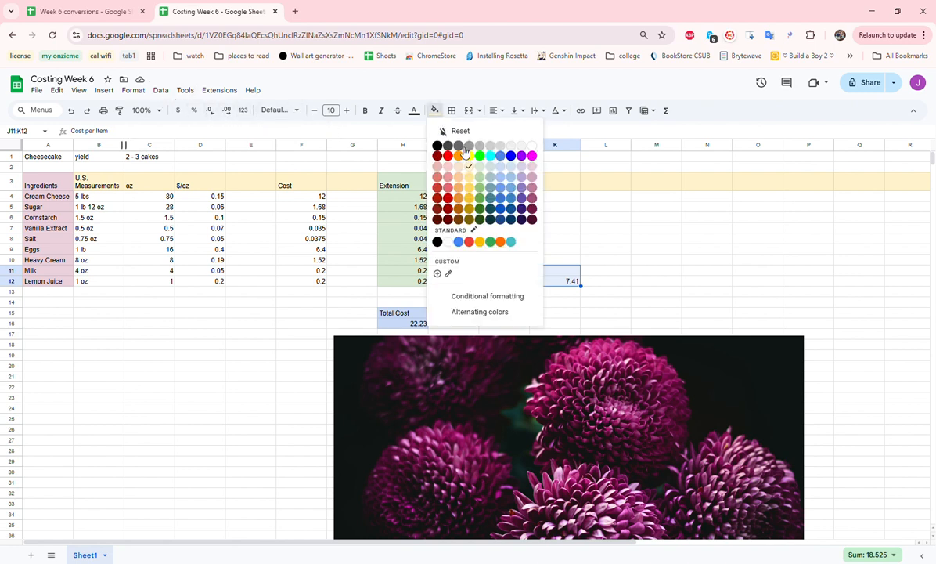
{"action": "left_click", "coordinate": [470, 166]}
{"action": "left_click", "coordinate": [589, 304]}
Enter the rounded two-cake cost 11.12 in J13, below the unrounded result
{"action": "left_click", "coordinate": [527, 281]}
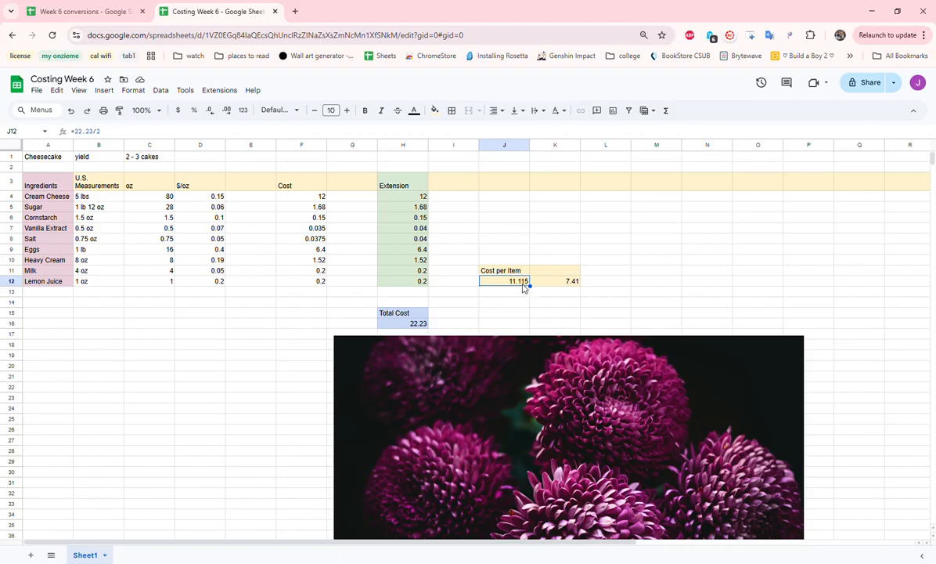
{"action": "left_click", "coordinate": [521, 289]}
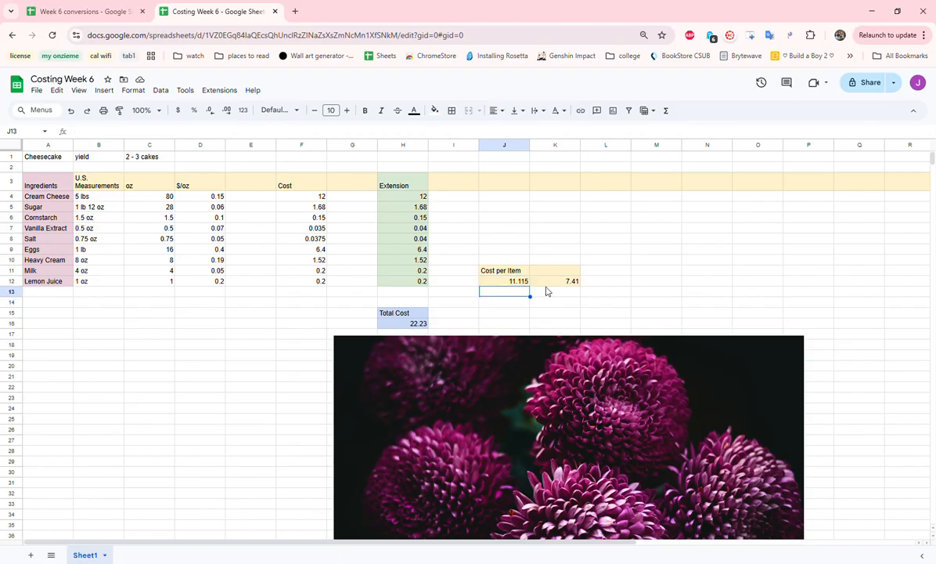
{"action": "type", "text": "11.12"}
{"action": "left_click", "coordinate": [522, 283]}
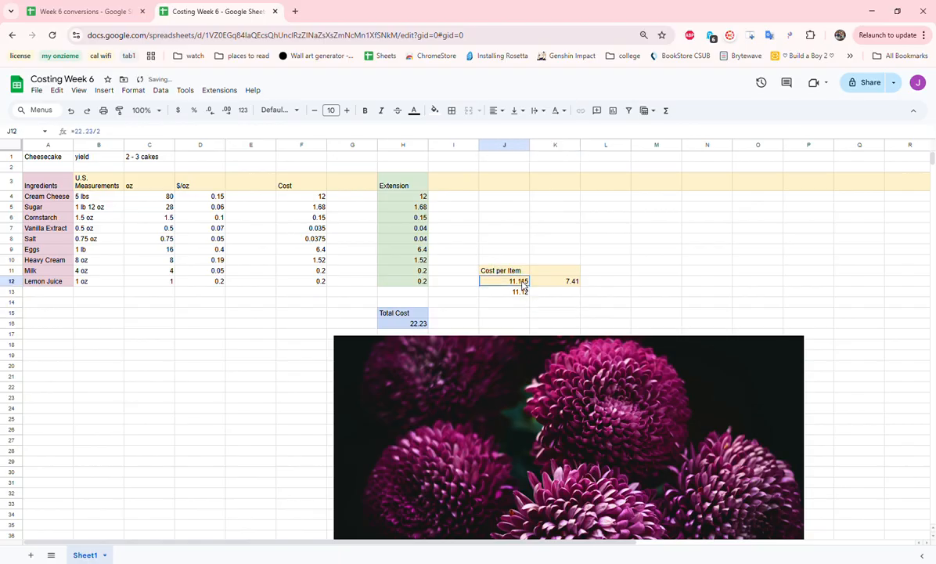
{"action": "left_click", "coordinate": [562, 295]}
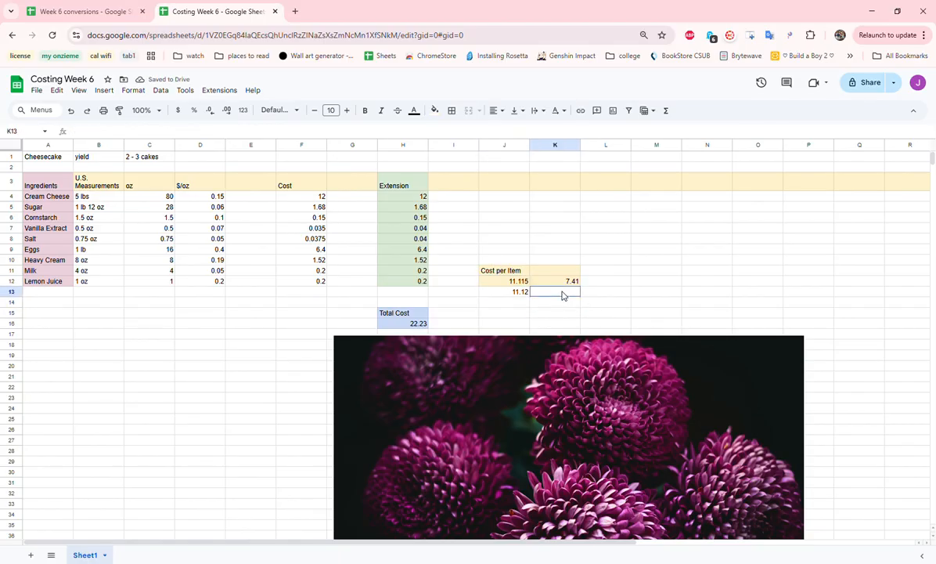
{"action": "left_click", "coordinate": [513, 294]}
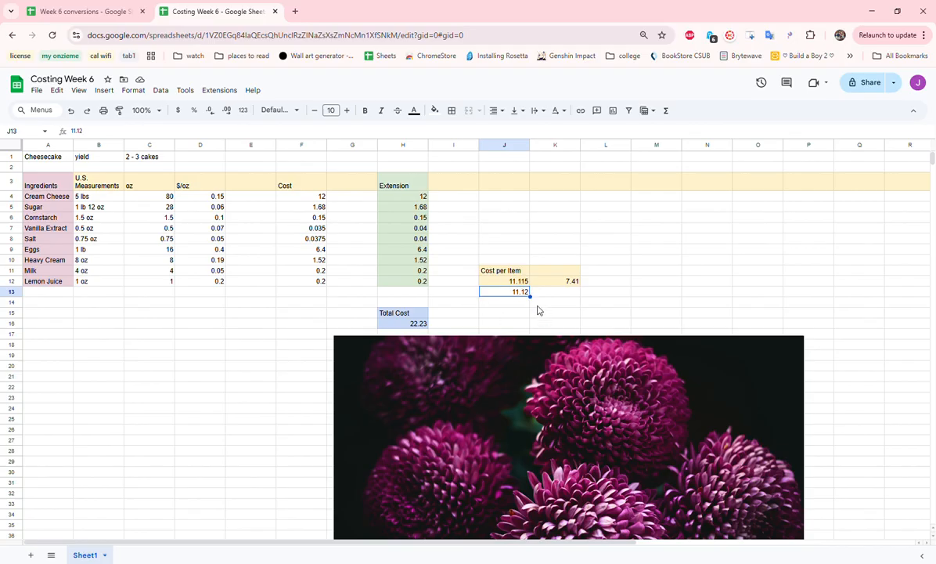
Enter the three-cake cost 7.41 in K13, below the formula result in K12
{"action": "left_click", "coordinate": [562, 283]}
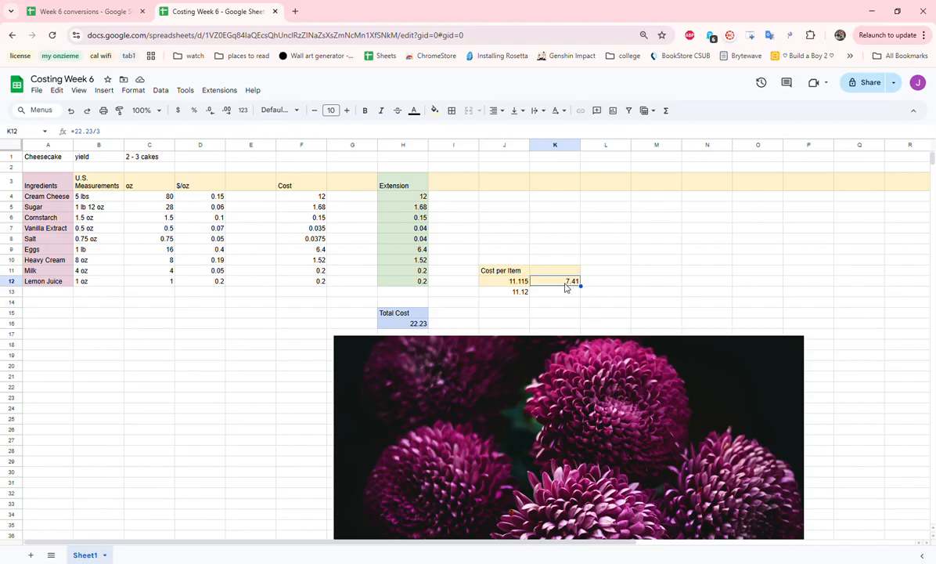
{"action": "left_click", "coordinate": [569, 293]}
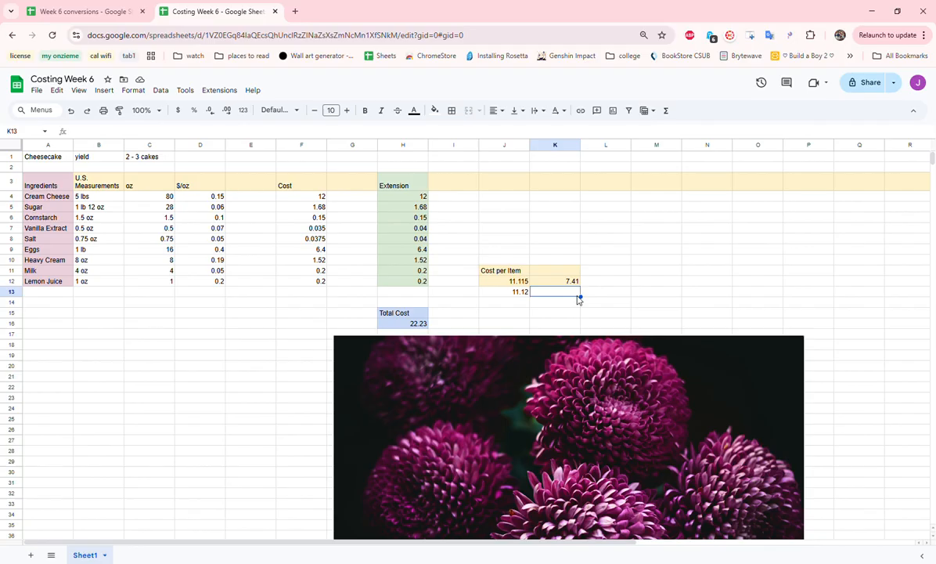
{"action": "type", "text": "7.41"}
{"action": "left_click", "coordinate": [519, 294]}
Highlight the rounded costs in J13:K13 with a deeper yellow fill
{"action": "left_click_drag", "start_coordinate": [519, 295], "coordinate": [578, 294]}
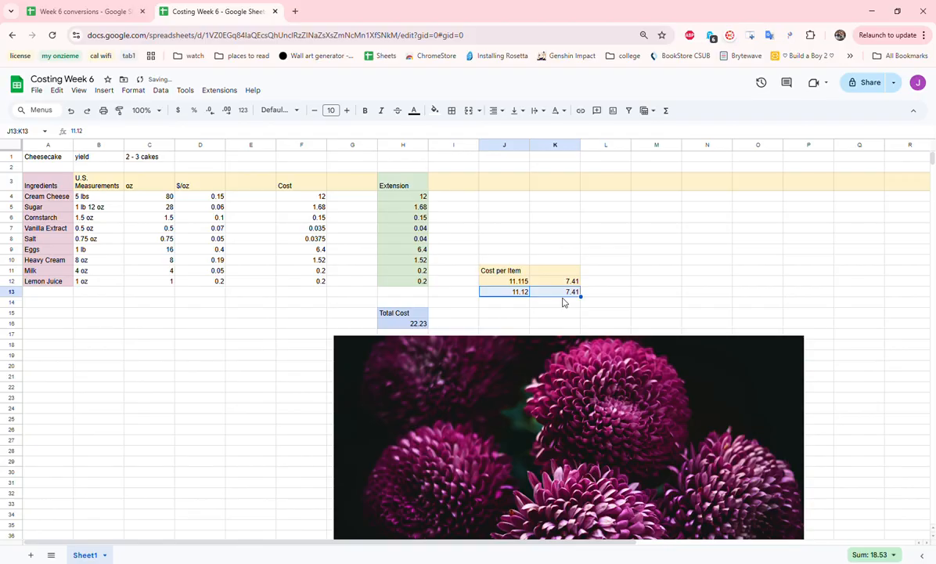
{"action": "left_click", "coordinate": [435, 110]}
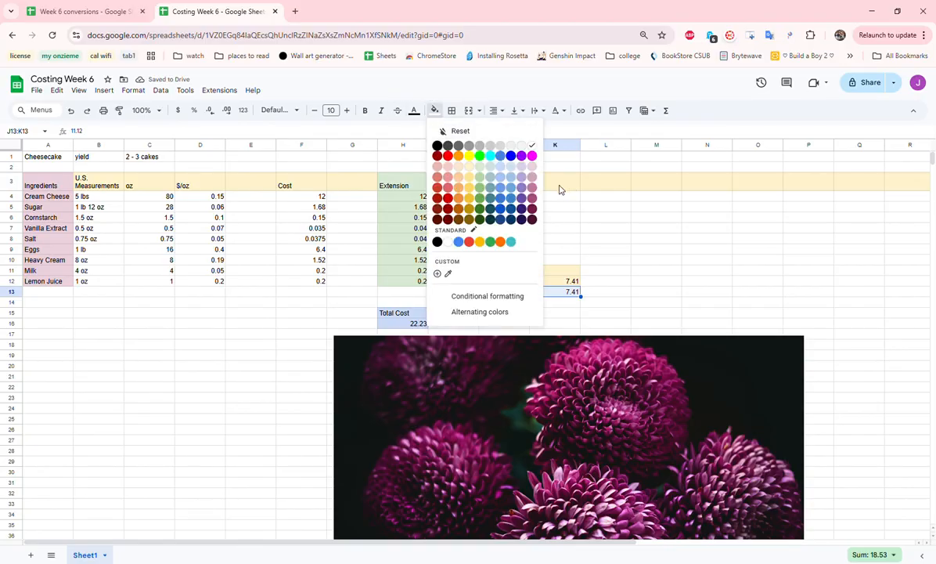
{"action": "left_click", "coordinate": [471, 189]}
{"action": "left_click", "coordinate": [636, 292]}
{"action": "left_click", "coordinate": [521, 294]}
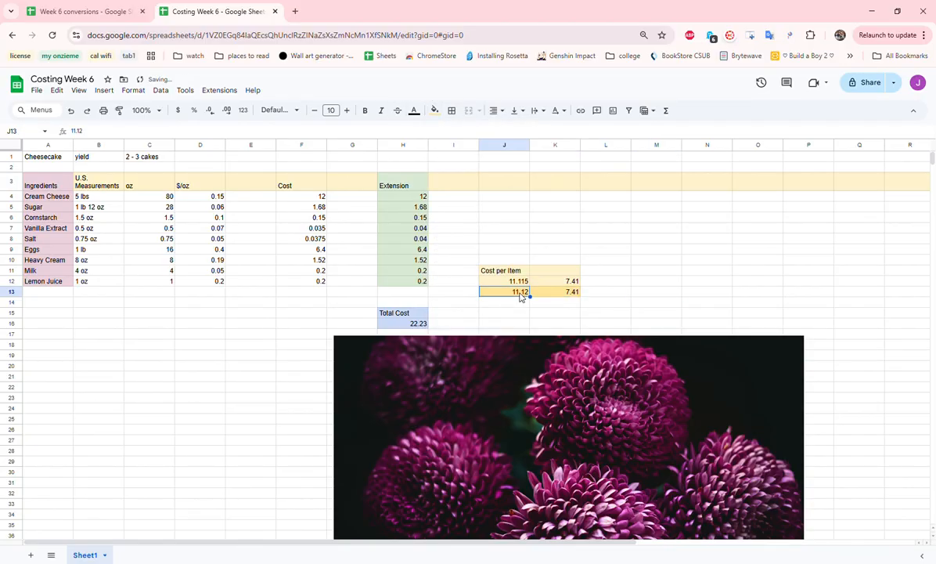
{"action": "left_click", "coordinate": [548, 295]}
{"action": "left_click", "coordinate": [635, 295]}
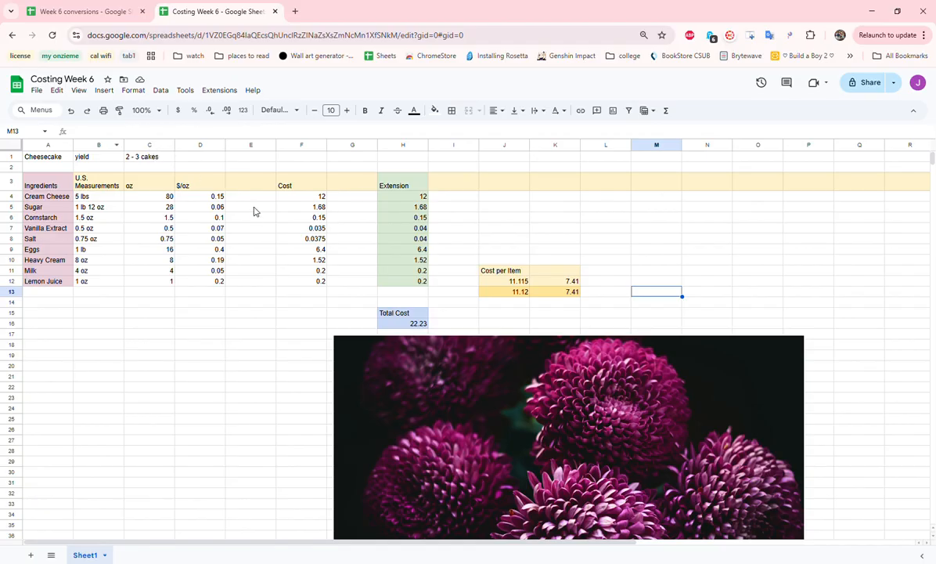
Review the ingredient, measurement, oz, $/oz and Extension columns, plus the Total Cost and Cost per Item blocks
{"action": "left_click_drag", "start_coordinate": [49, 185], "coordinate": [66, 282]}
{"action": "left_click_drag", "start_coordinate": [117, 185], "coordinate": [111, 286]}
{"action": "left_click_drag", "start_coordinate": [156, 181], "coordinate": [157, 280]}
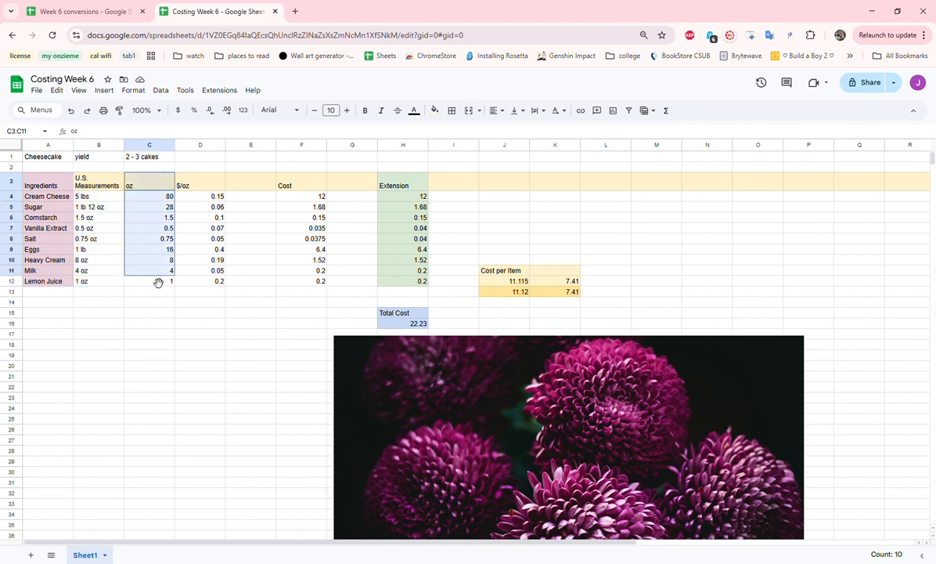
{"action": "left_click_drag", "start_coordinate": [213, 180], "coordinate": [209, 285]}
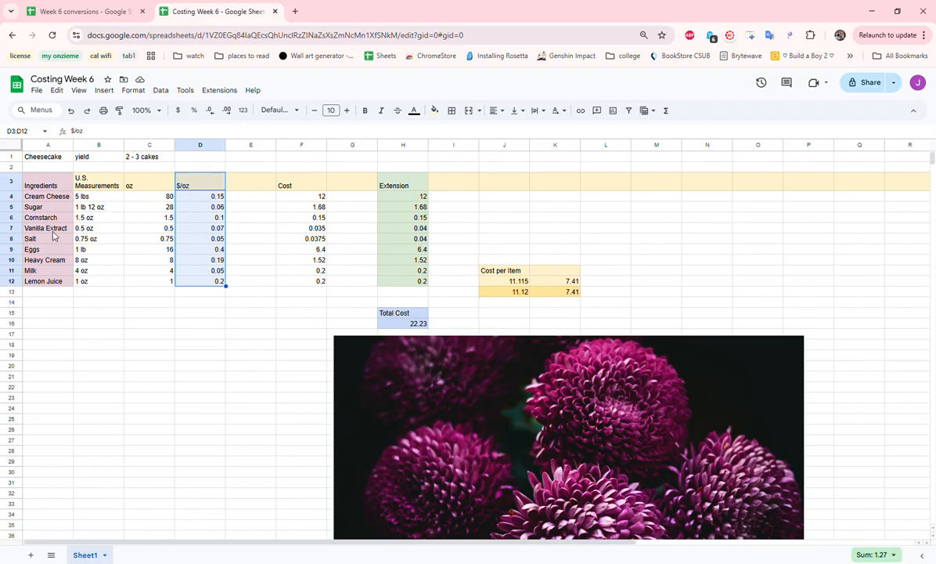
{"action": "left_click_drag", "start_coordinate": [409, 188], "coordinate": [396, 328]}
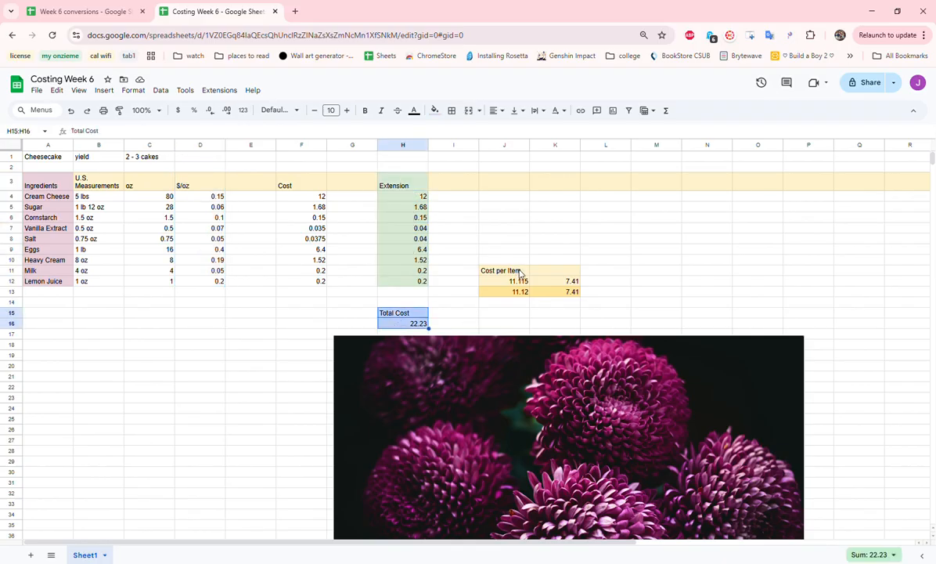
{"action": "left_click_drag", "start_coordinate": [524, 275], "coordinate": [534, 296]}
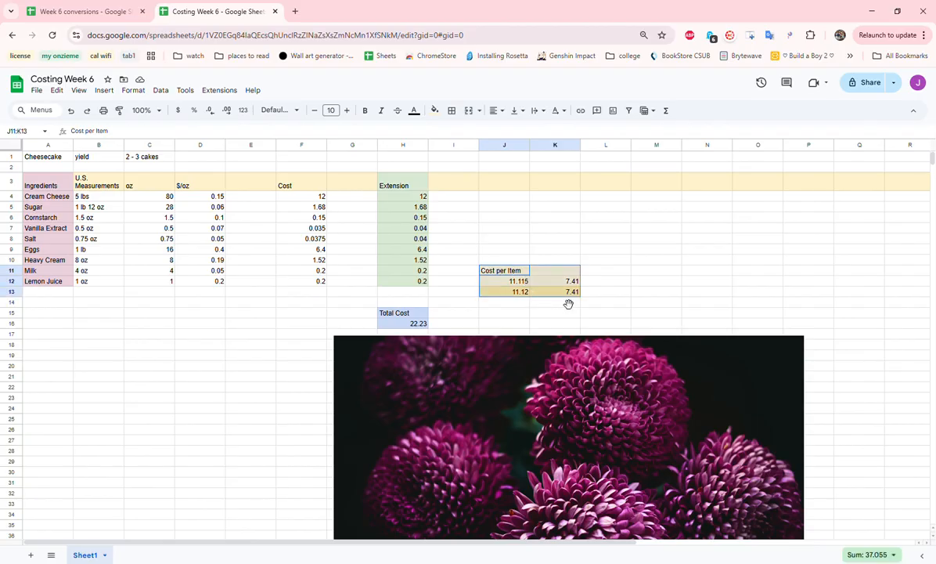
{"action": "left_click", "coordinate": [501, 294]}
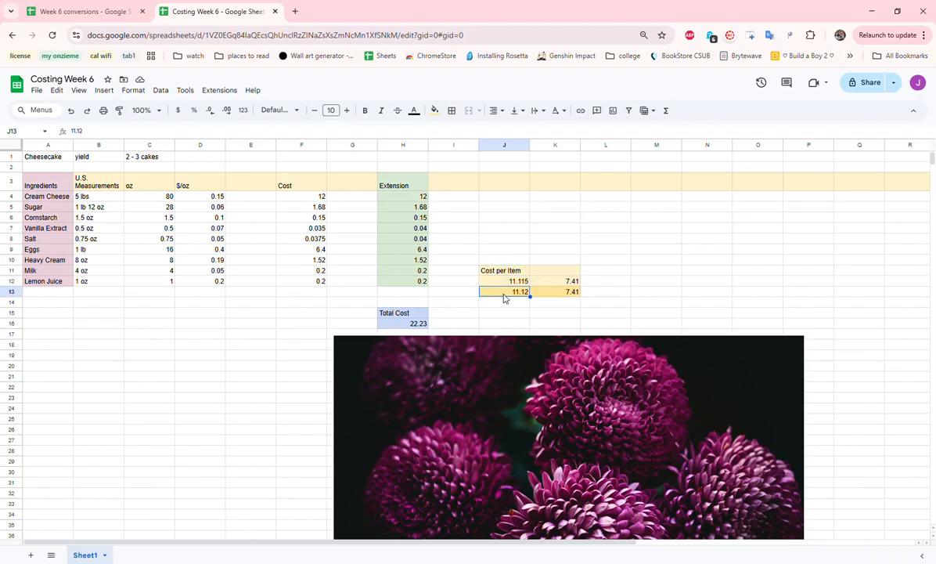